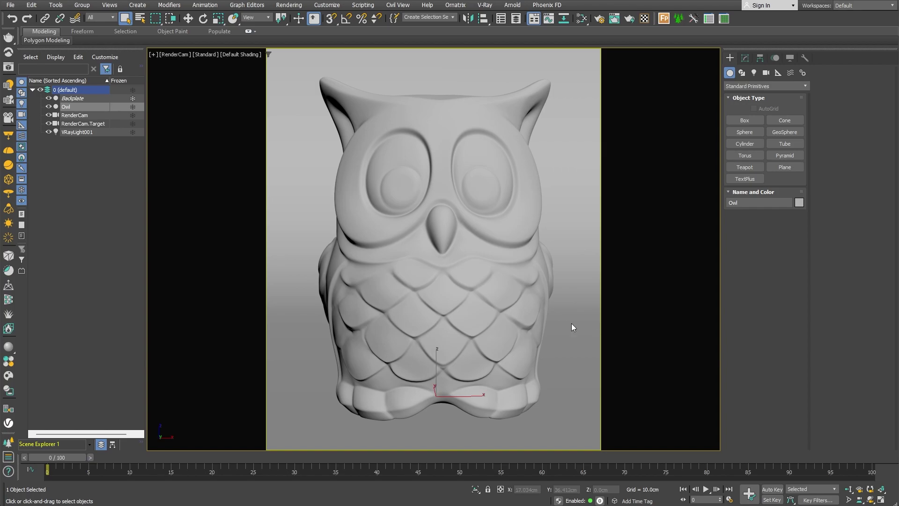
Render the plain owl interactively in the V-Ray frame buffer and rename Generic_mtl to Wood_Base_mtl in Slate
click(8, 68)
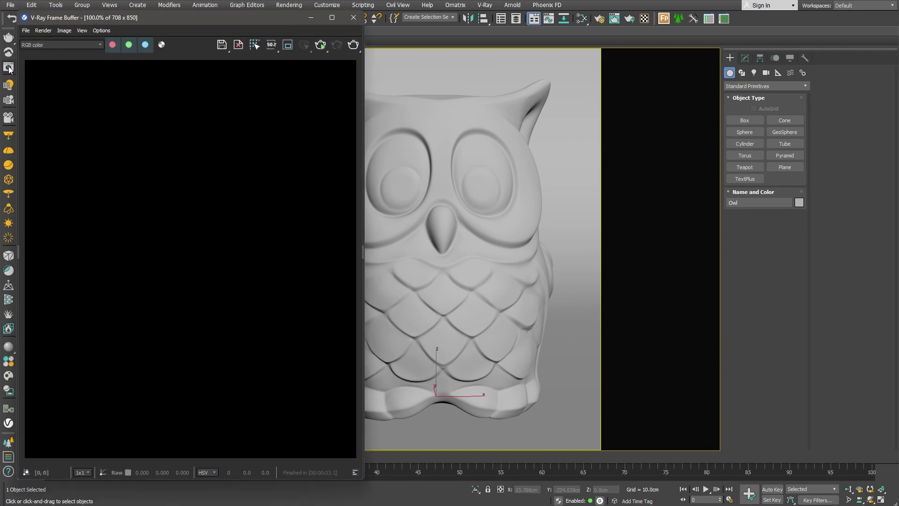
click(321, 45)
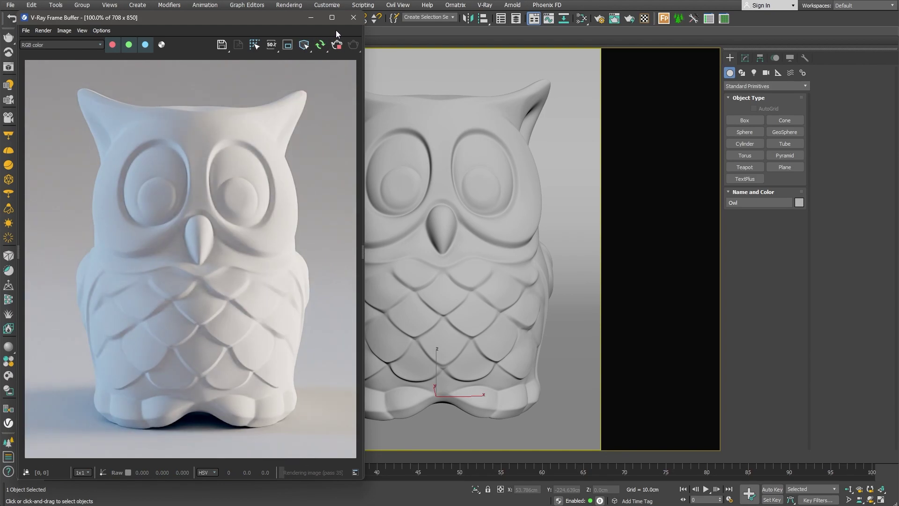
click(583, 20)
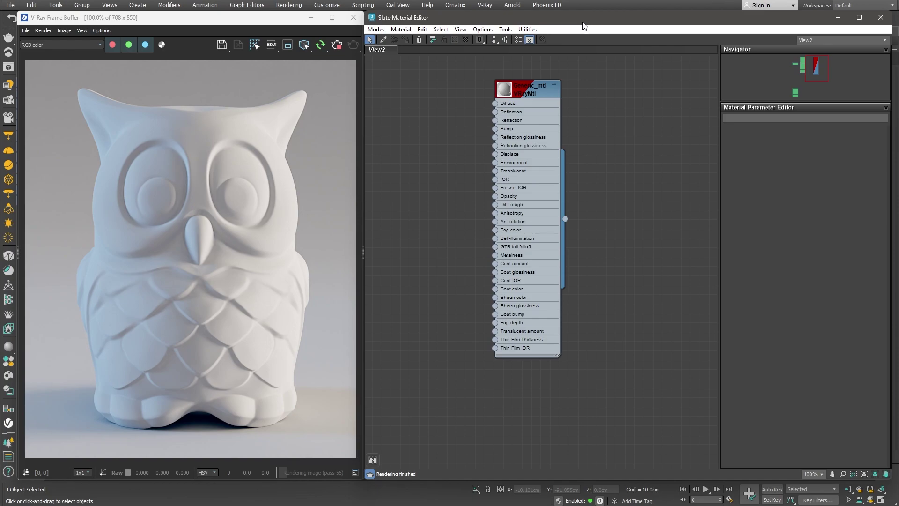
double_click(521, 89)
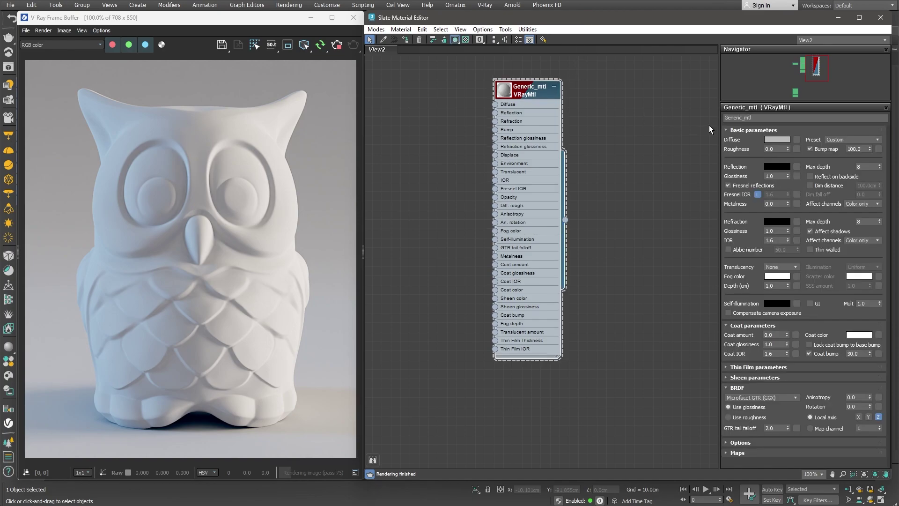
double_click(733, 118)
text(Wood_Base)
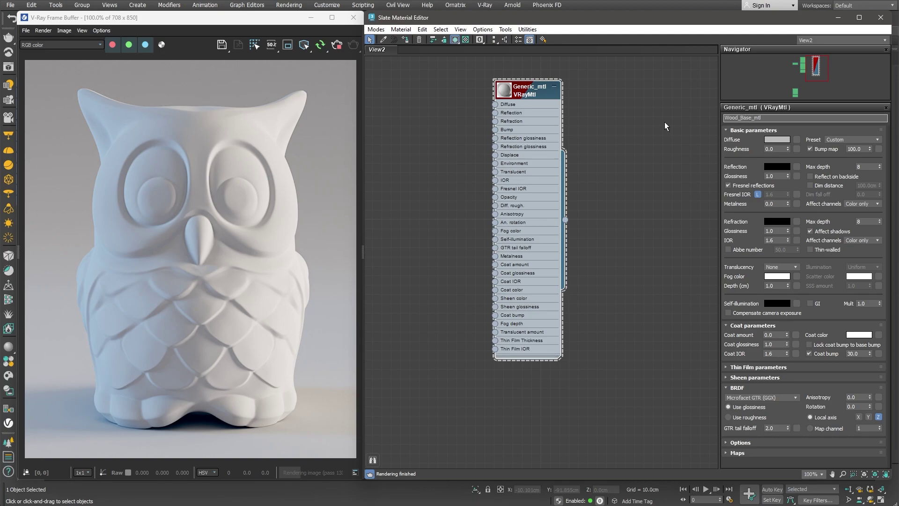
key(Return)
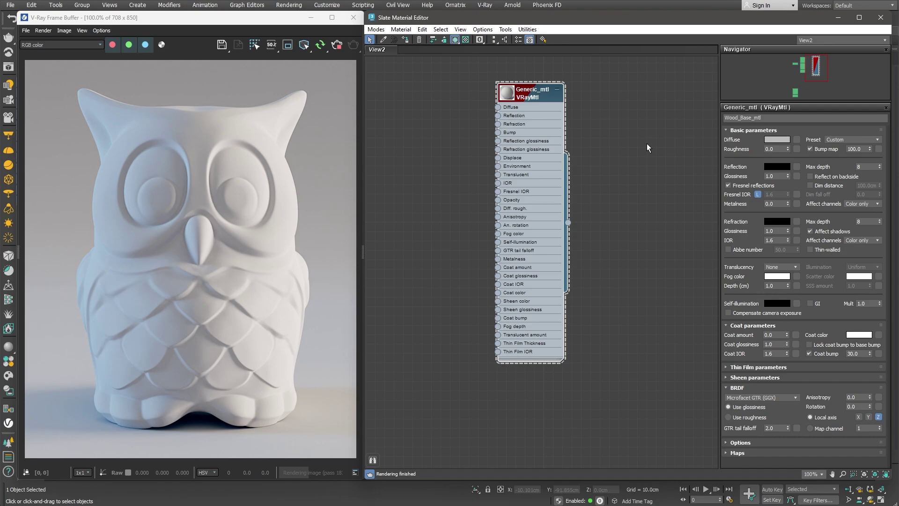
Wire the VRayNormalMap into the material's Bump socket and the Wood_Elm VRayBitmap into its Diffuse
middle_drag(424, 186, 547, 195)
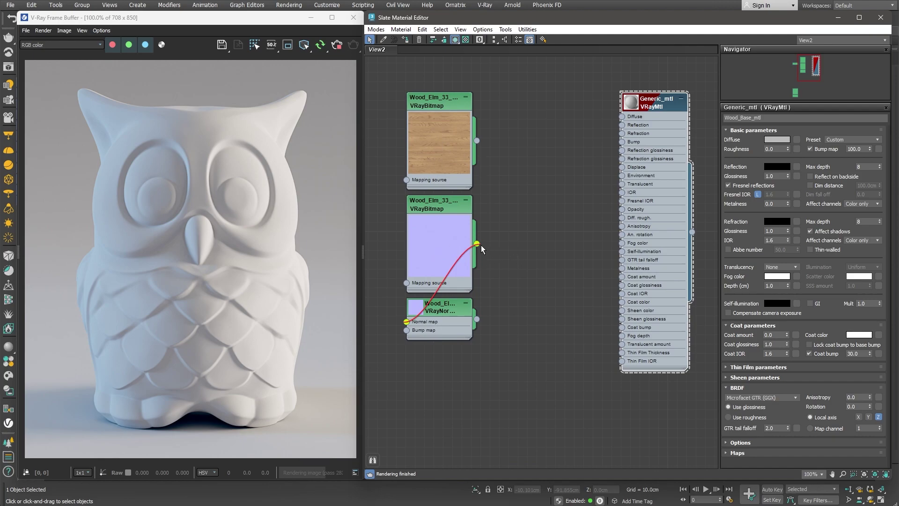
drag(477, 319, 622, 142)
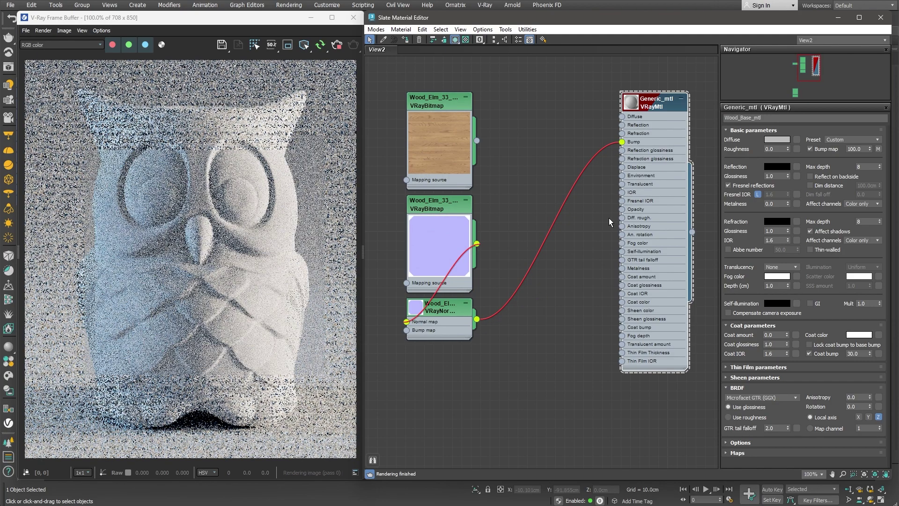
double_click(844, 149)
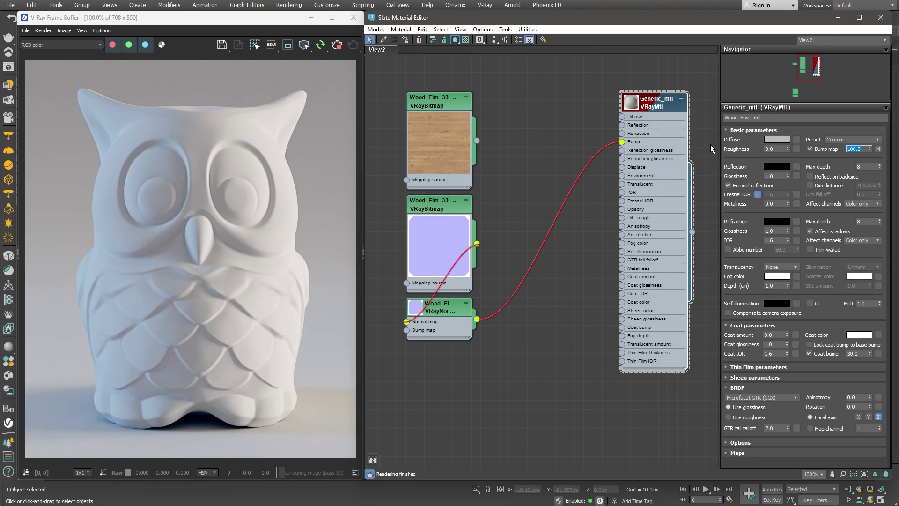
drag(477, 140, 622, 116)
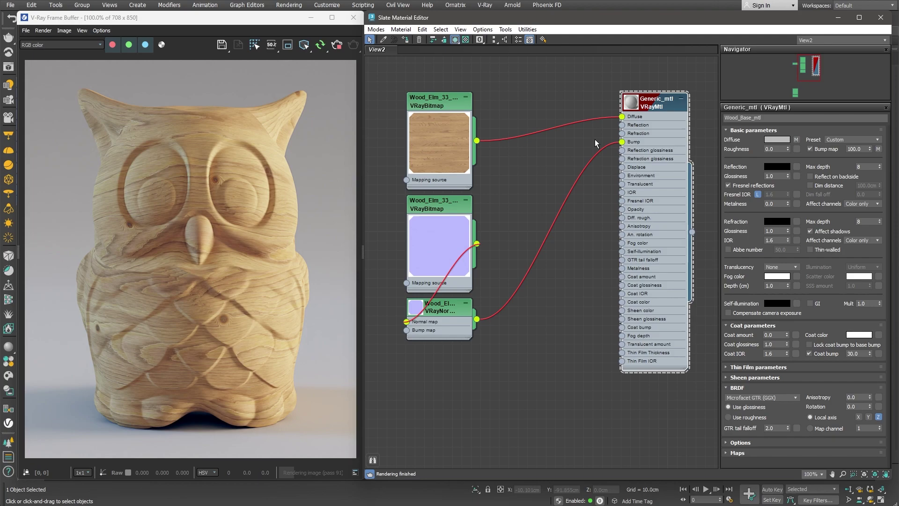
middle_drag(504, 247, 618, 247)
Link the UVW randomizer Map #85 into both wood bitmaps' mapping sources
double_click(430, 196)
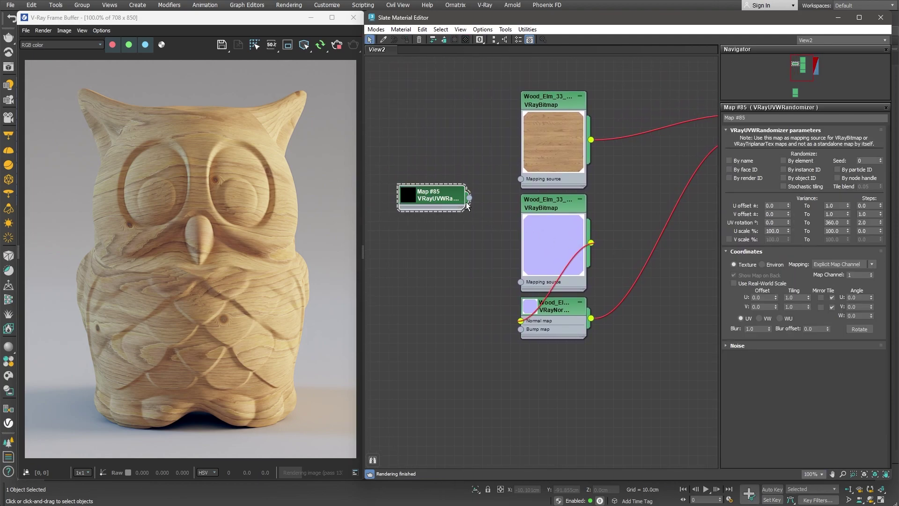
drag(469, 197, 520, 180)
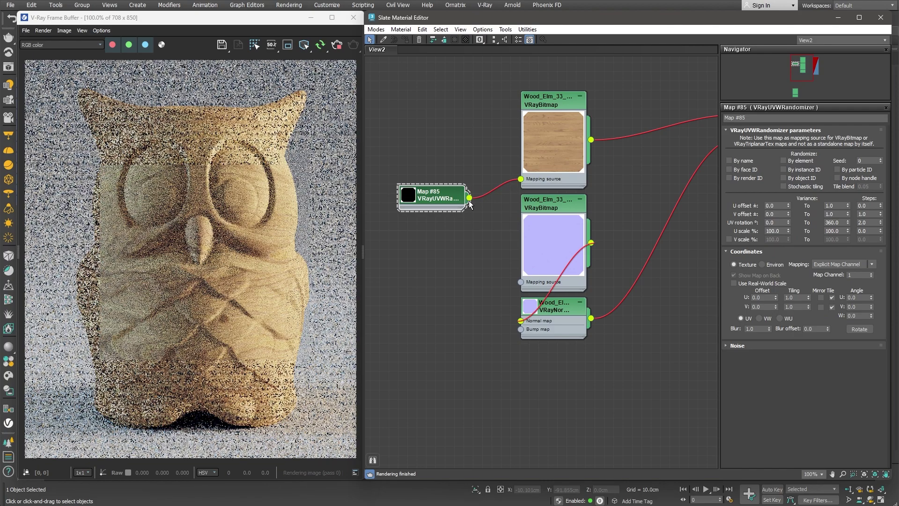
drag(469, 197, 521, 282)
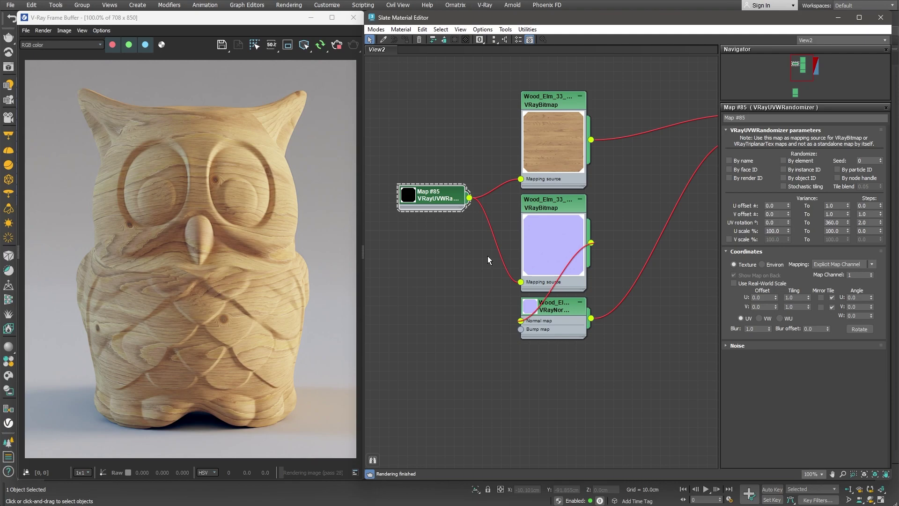
Set the randomizer's W angle to 90 and turn on stochastic tiling
double_click(852, 316)
text(90)
key(Return)
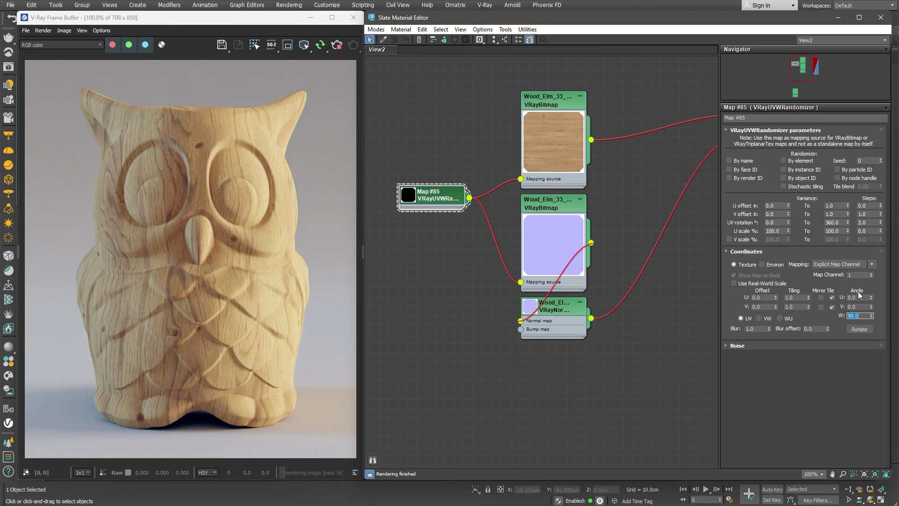
click(784, 186)
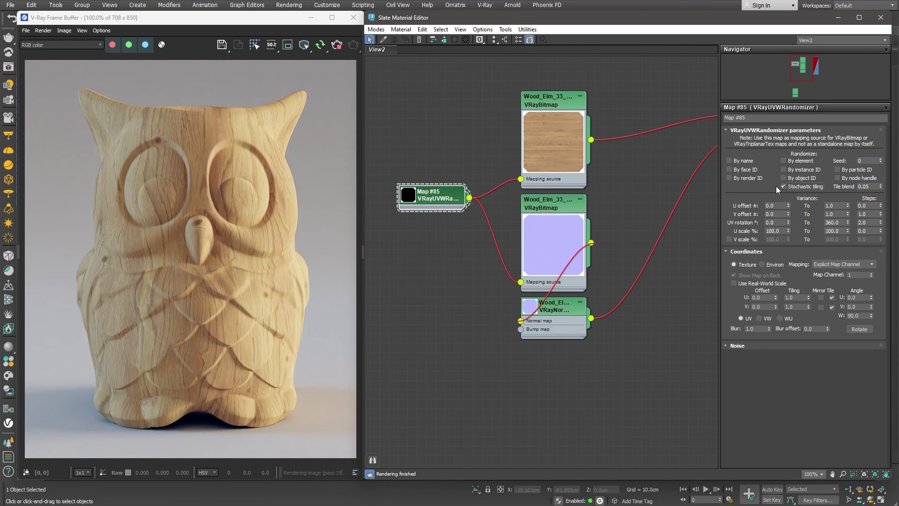
middle_drag(673, 278, 546, 275)
Add a Color Correction map between the elm wood bitmap and the material's Diffuse input
double_click(633, 105)
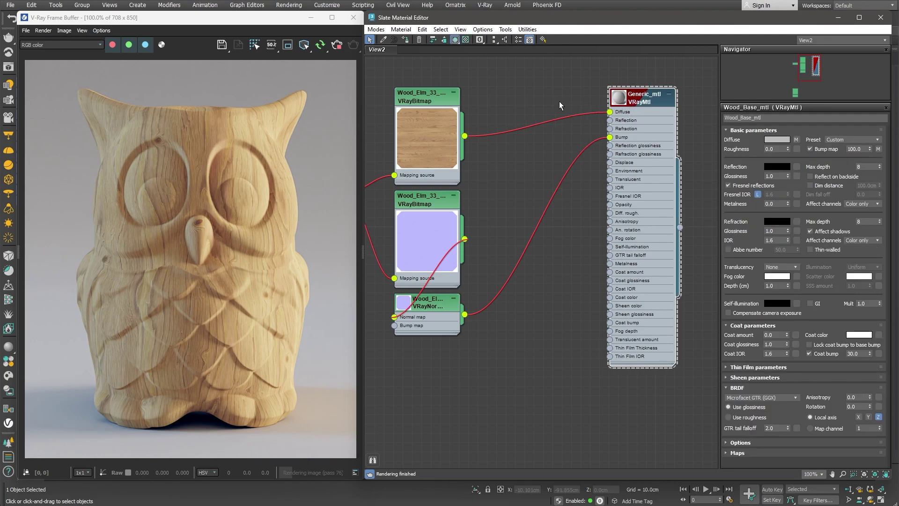
right_click(509, 103)
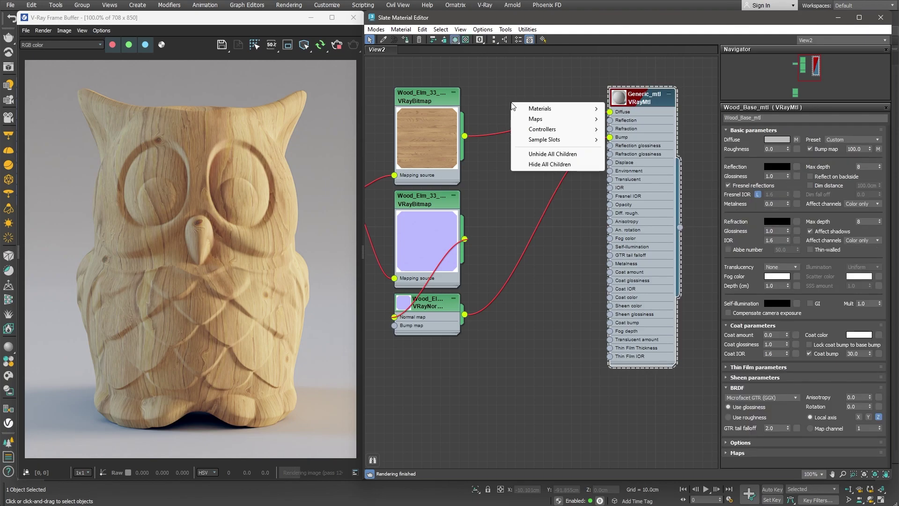
mouse_move(535, 119)
mouse_move(633, 162)
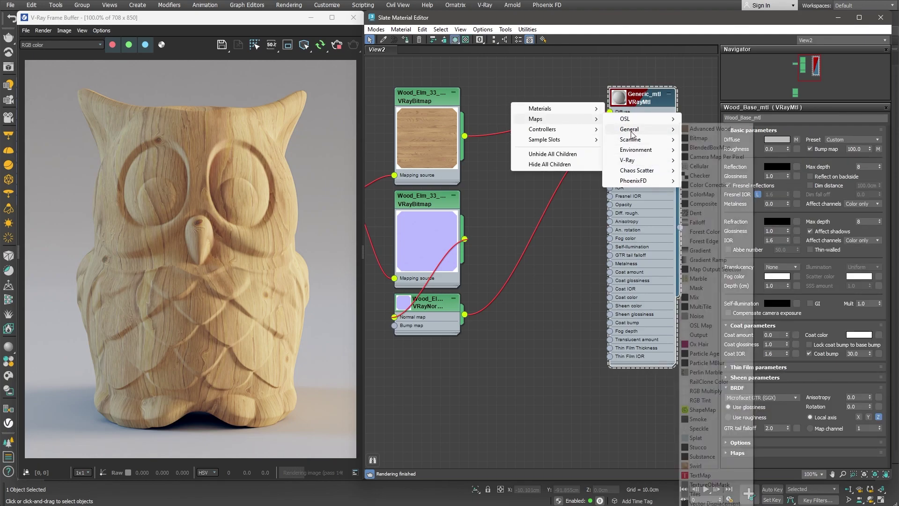
mouse_move(632, 133)
click(715, 189)
drag(525, 117, 543, 98)
drag(465, 136, 497, 103)
drag(567, 95, 609, 111)
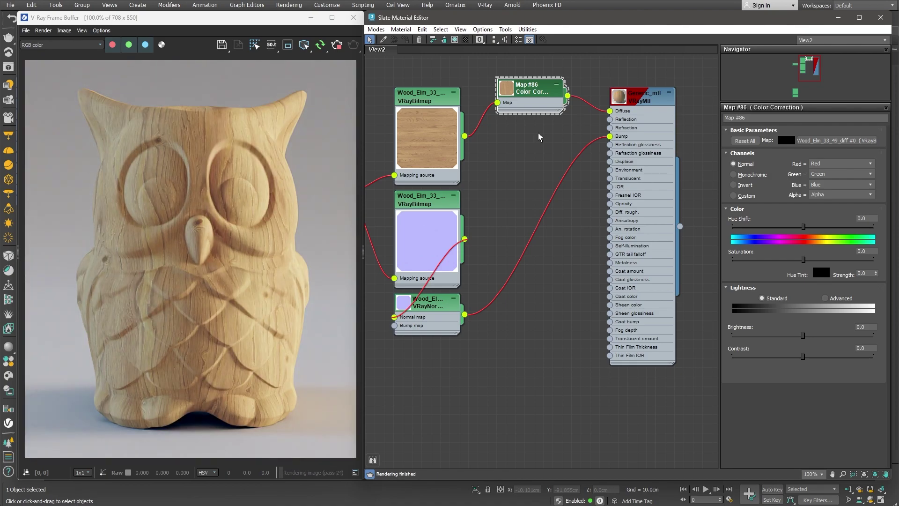
Use advanced lightness with RGB gamma 0.7 and lower saturation to about -15.6
click(825, 299)
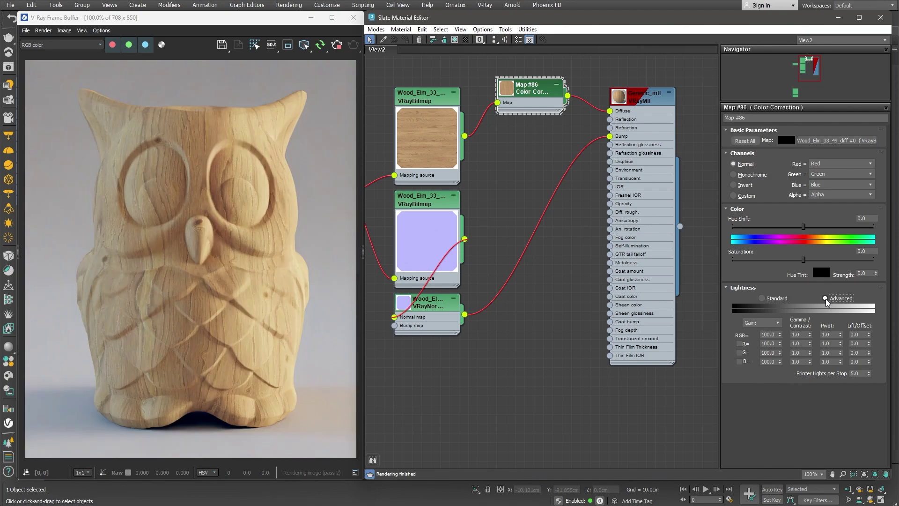
click(797, 335)
text(0.7)
key(Return)
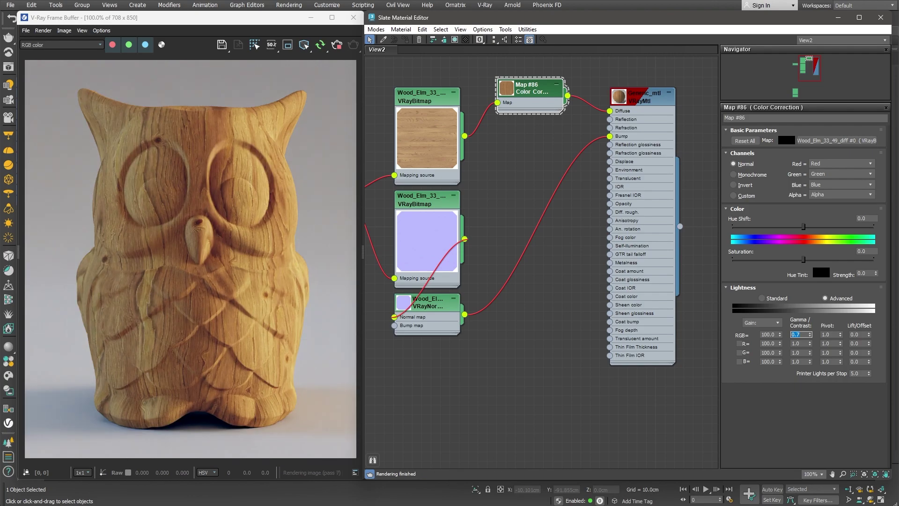
drag(804, 260, 792, 260)
Set the wood material's reflection colour to white 255 and reflection glossiness to 0.55
click(637, 99)
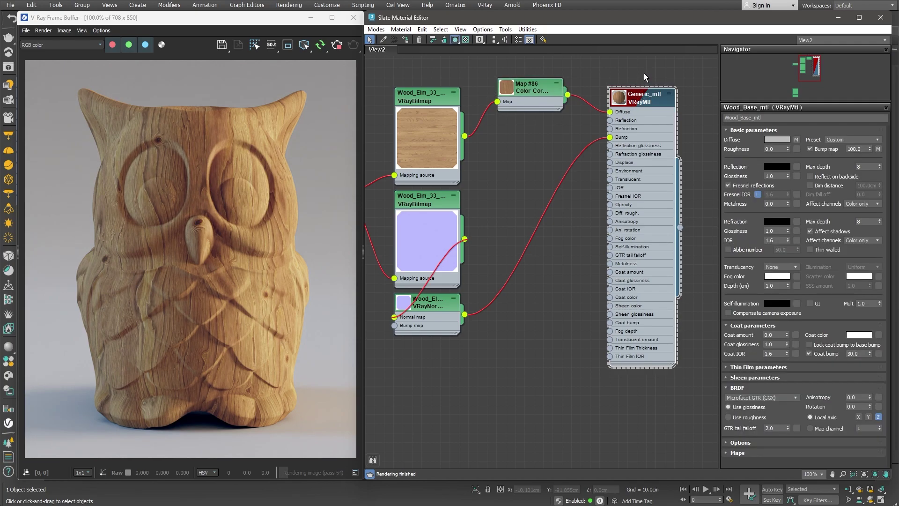
click(777, 167)
double_click(740, 114)
text(255)
key(Return)
click(724, 149)
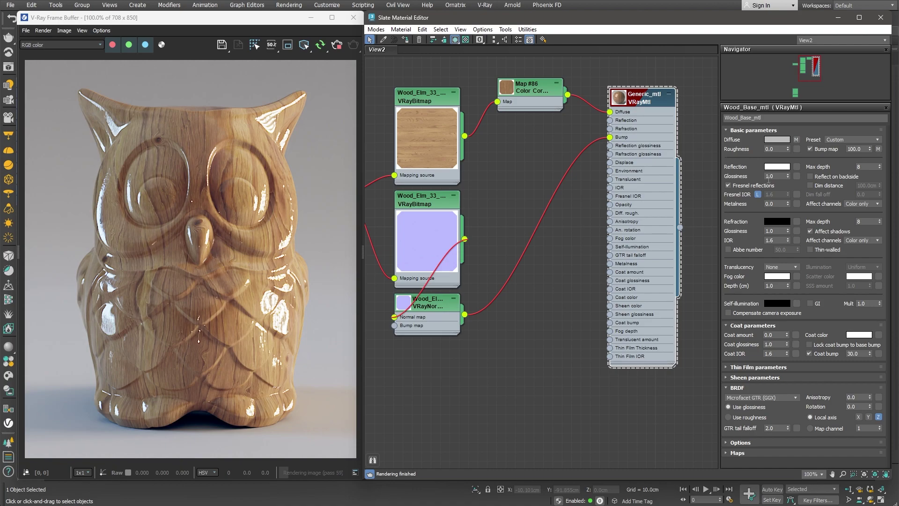
drag(786, 176, 760, 178)
text(0.55)
key(Return)
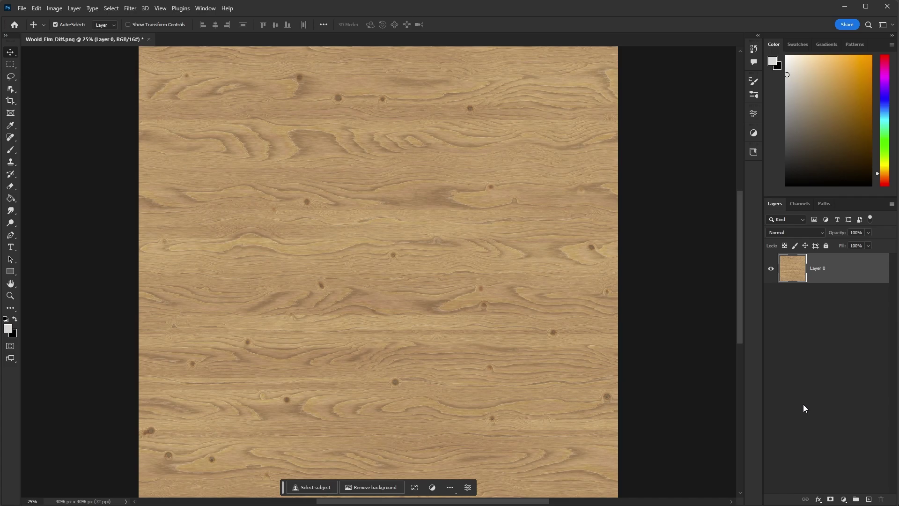
Desaturate the elm texture and apply the PB04 black-and-white preset in Camera Raw
key(ctrl+shift+u)
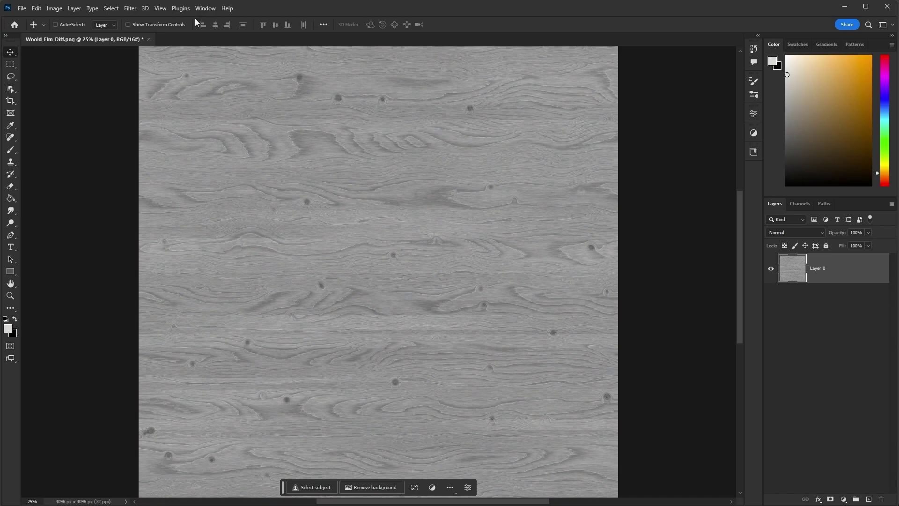
click(130, 9)
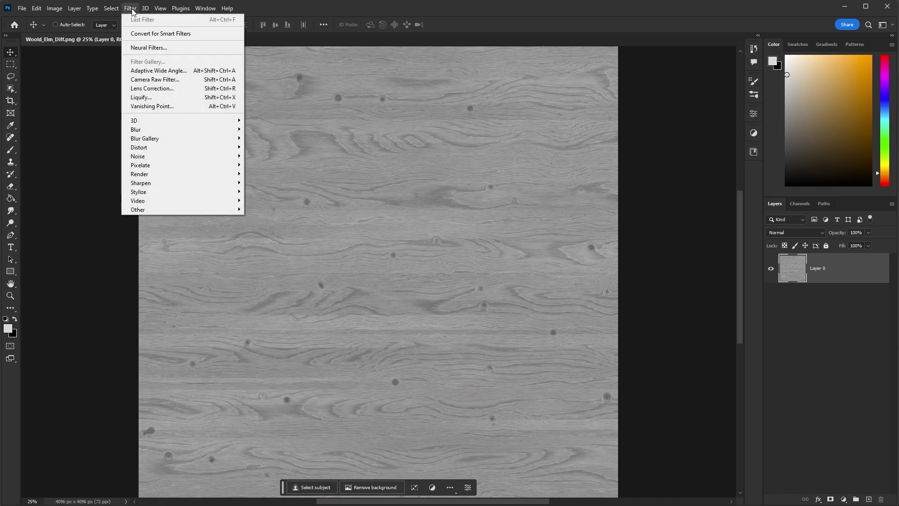
click(186, 80)
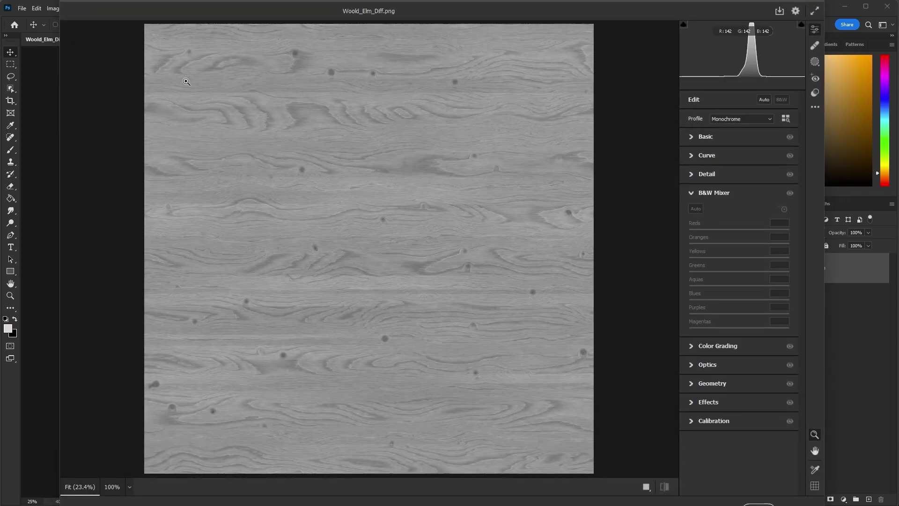
click(816, 94)
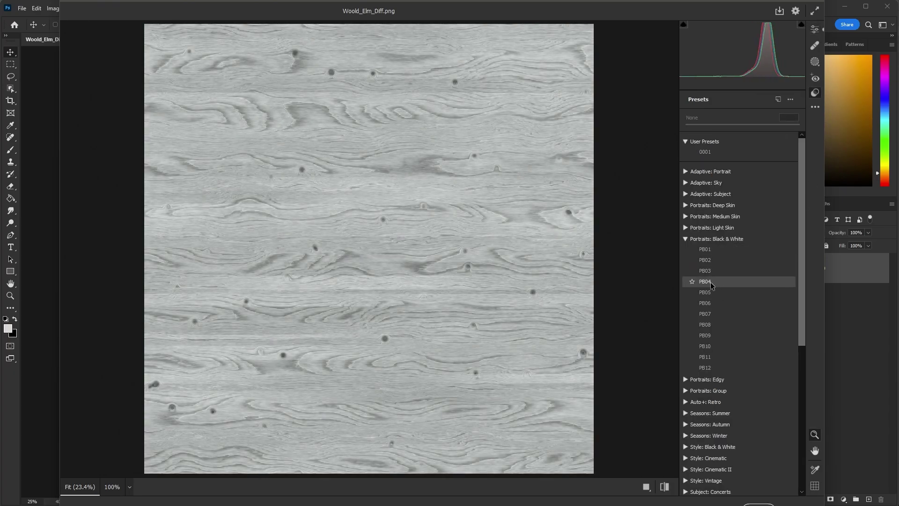
click(718, 282)
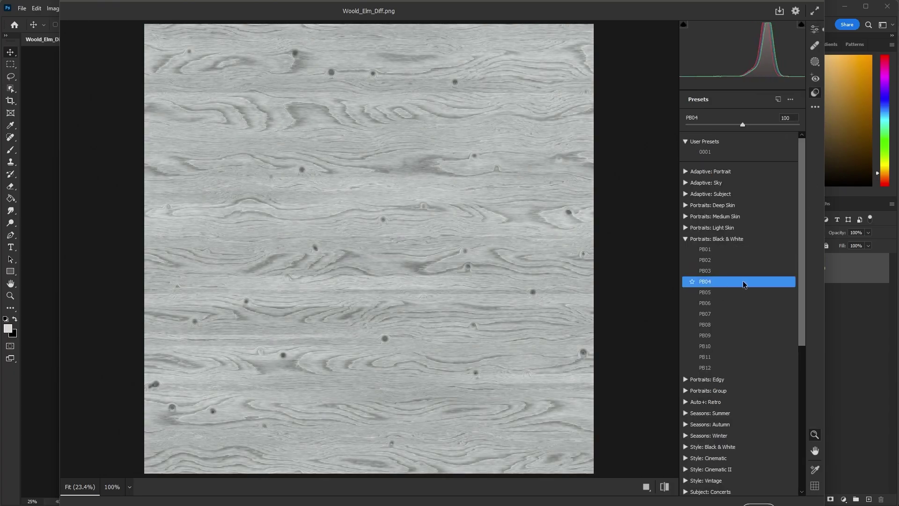
Raise the texture's contrast and fine-tune its tone in Camera Raw's Basic panel
click(815, 29)
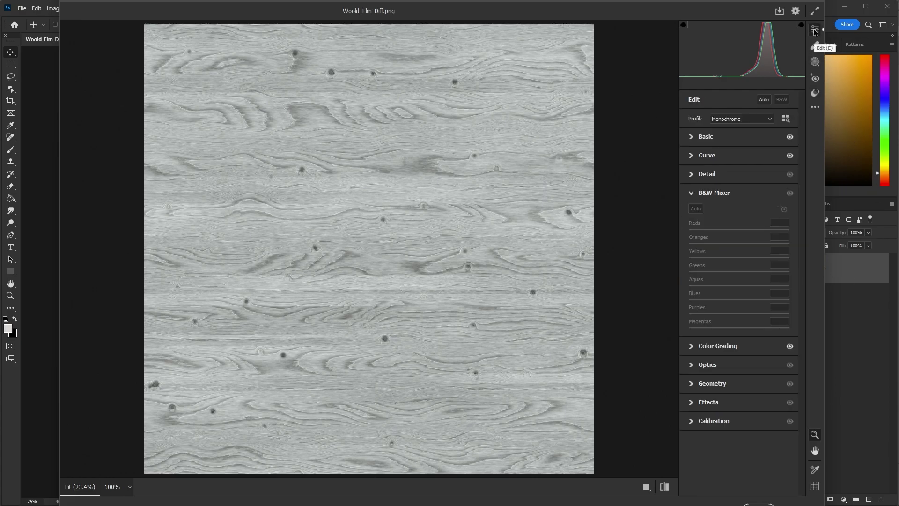
click(691, 136)
drag(740, 225, 748, 225)
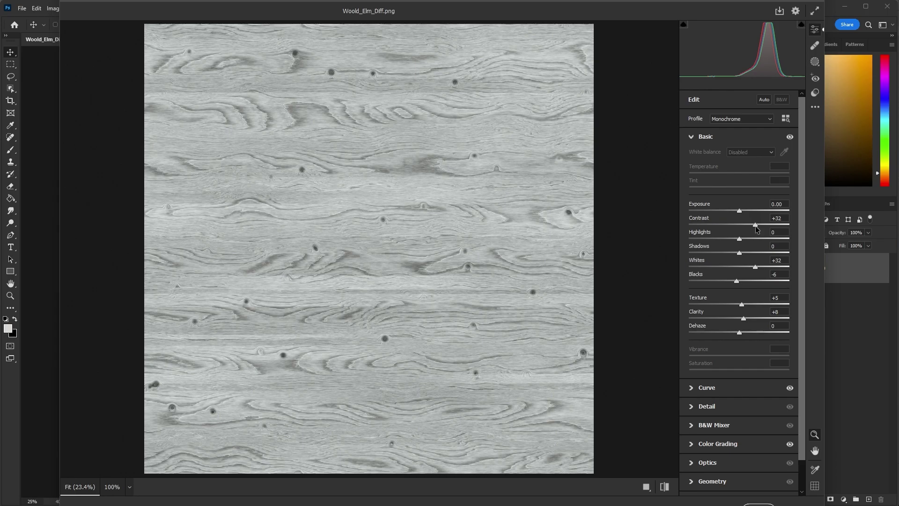
drag(738, 211, 735, 212)
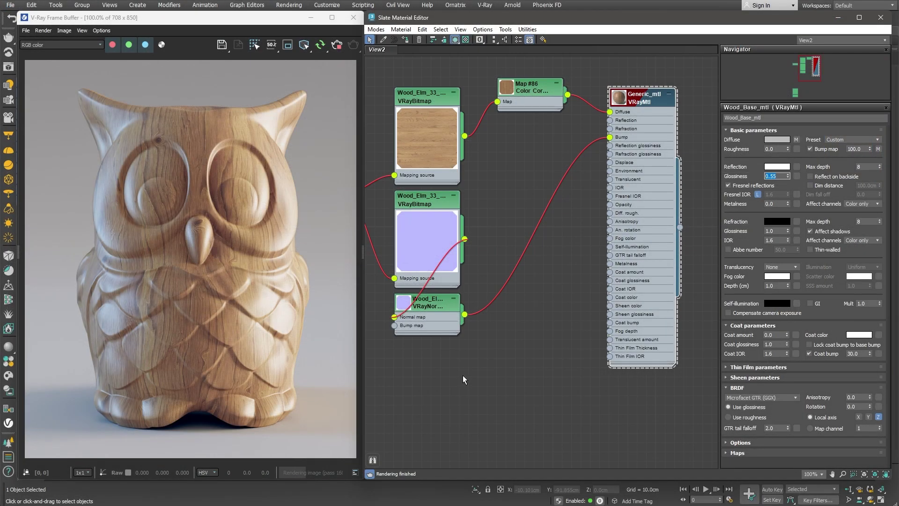
Add a VRayBitmap node loaded with the Woold_Elm_Refl image from the Assets folder
right_click(464, 380)
mouse_move(511, 395)
mouse_move(605, 438)
click(651, 164)
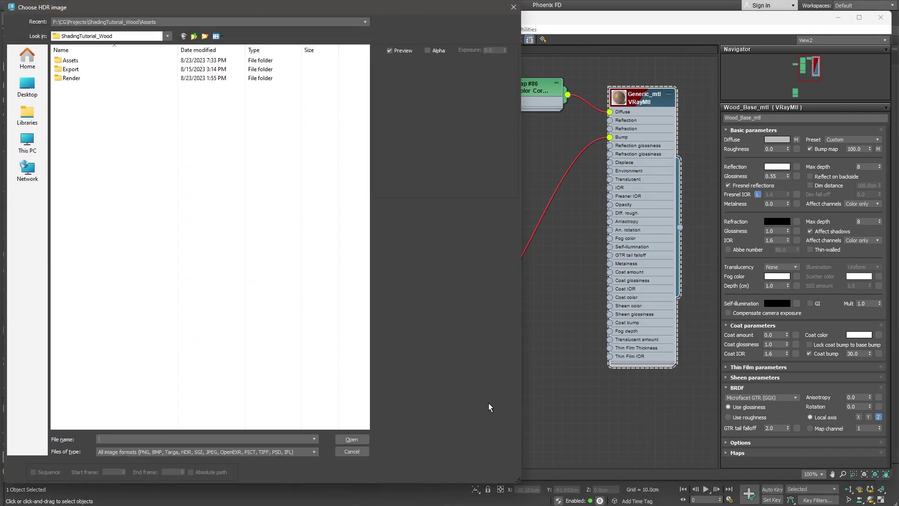
double_click(112, 61)
click(126, 140)
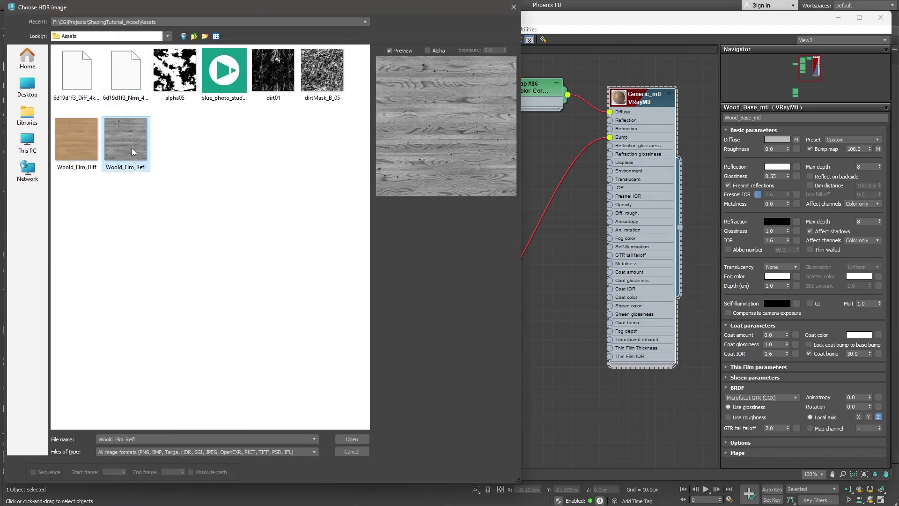
click(351, 439)
Place the new Map #87 under the other maps and feed Map #85 into its mapping source
drag(462, 382, 611, 149)
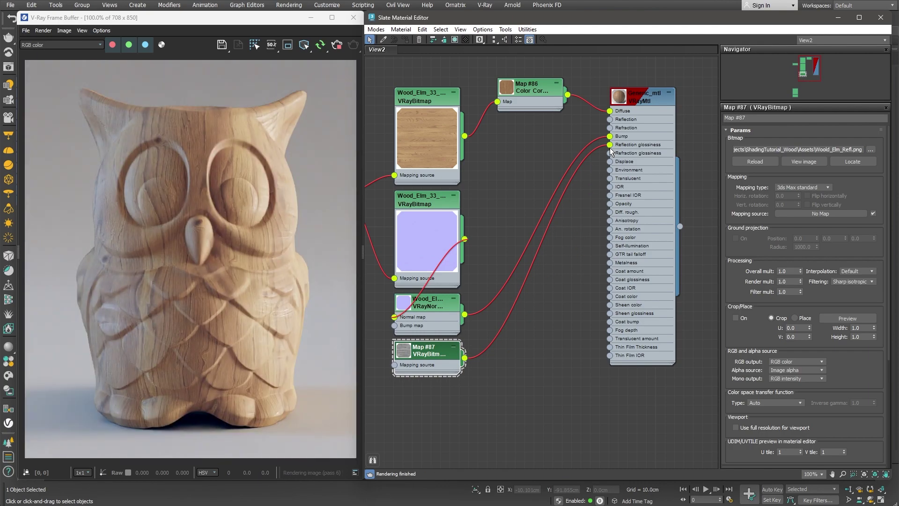
middle_drag(480, 270, 589, 245)
drag(451, 167, 503, 339)
middle_drag(608, 280, 577, 295)
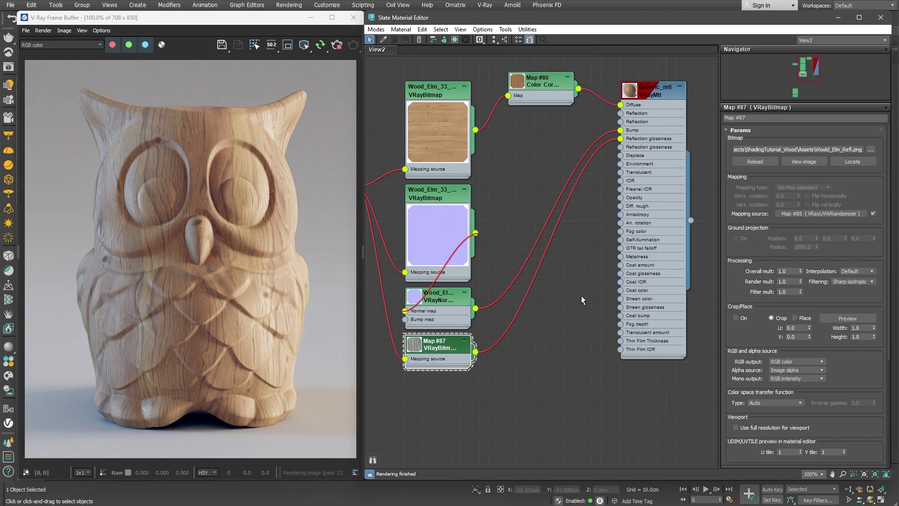
Set Map #87's colour space type to None and check the stronger reflections in the VFB
click(772, 403)
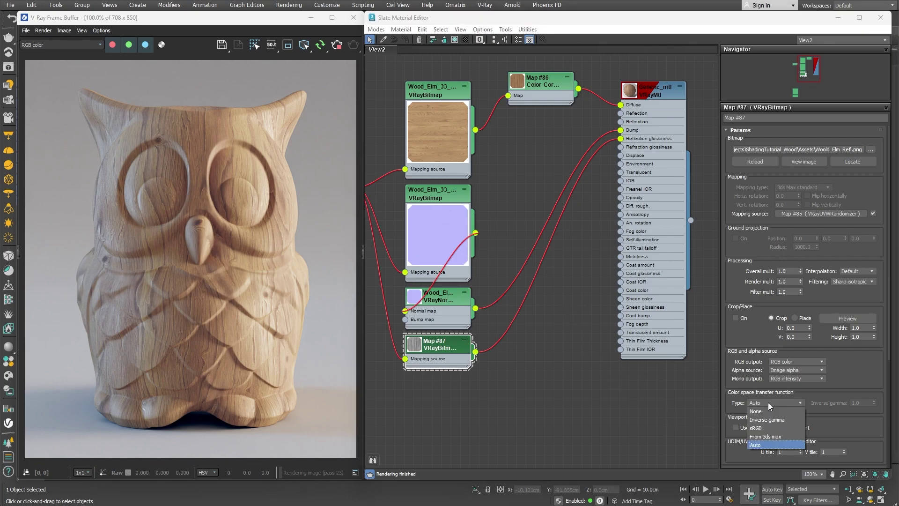
click(772, 413)
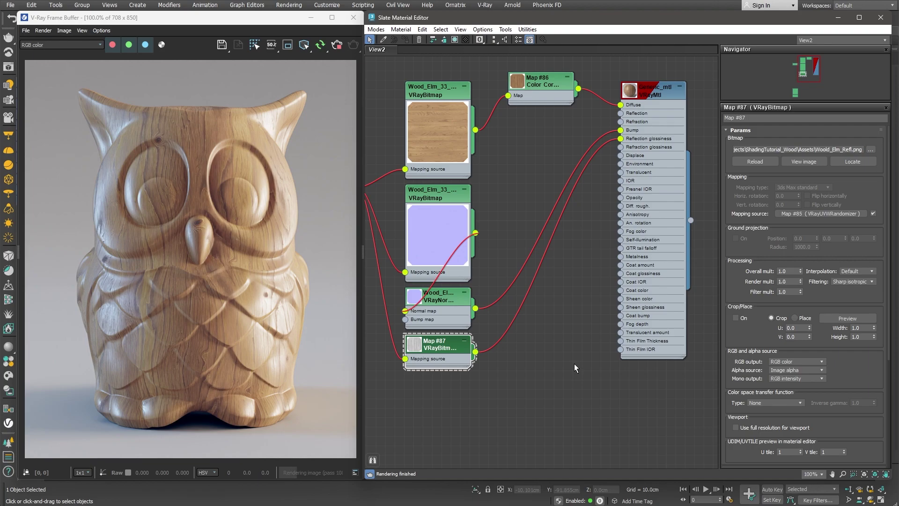
right_click(142, 322)
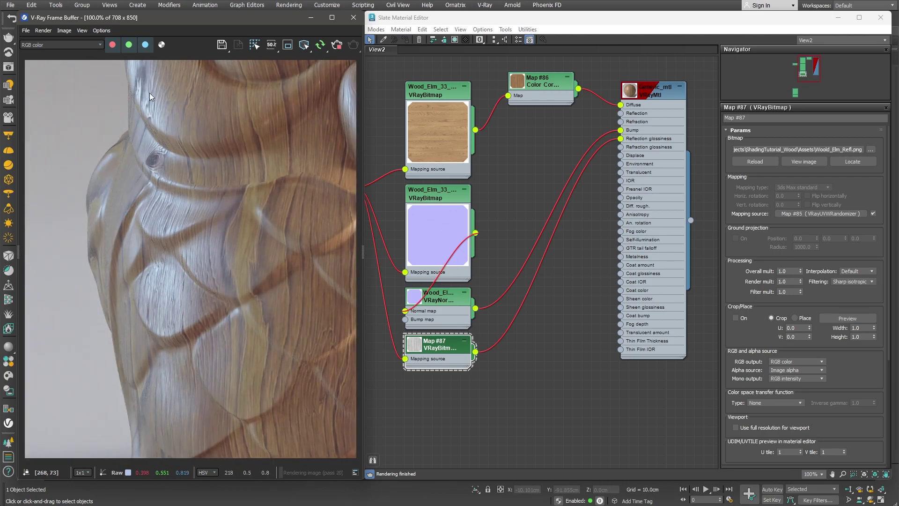
right_click(206, 263)
click(226, 268)
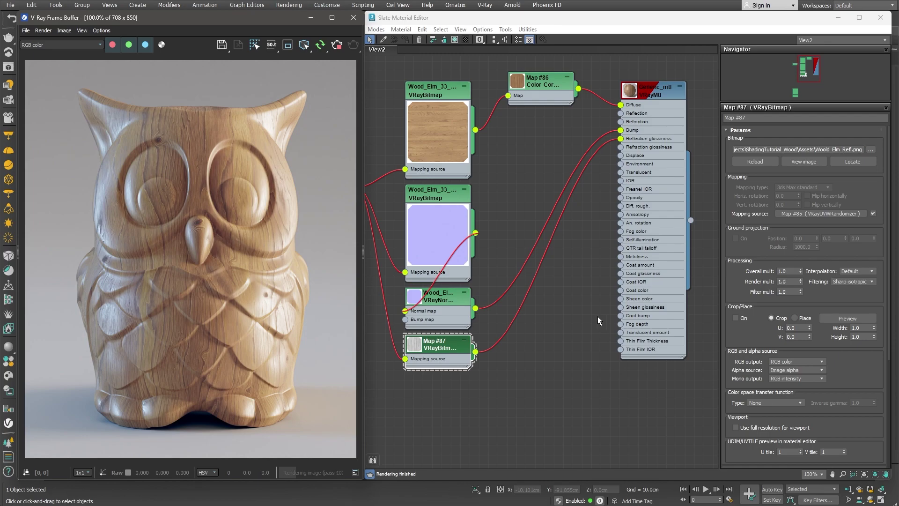
Zoom out the Slate view and collapse the Generic_mtl node
scroll(564, 316, down, 3)
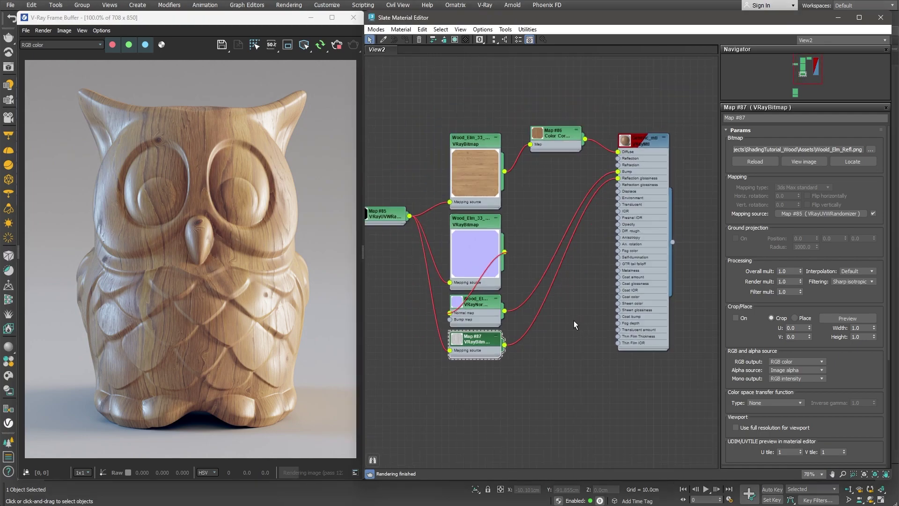
middle_drag(568, 328, 591, 317)
click(687, 126)
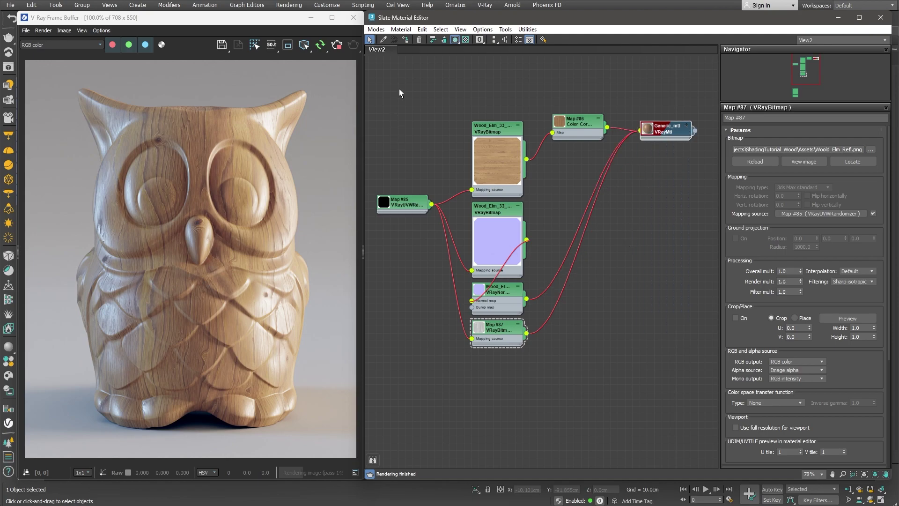
Clone the whole wood node tree as Material #12 and assign it to the owl
drag(399, 89, 677, 352)
shift+drag(667, 128, 665, 356)
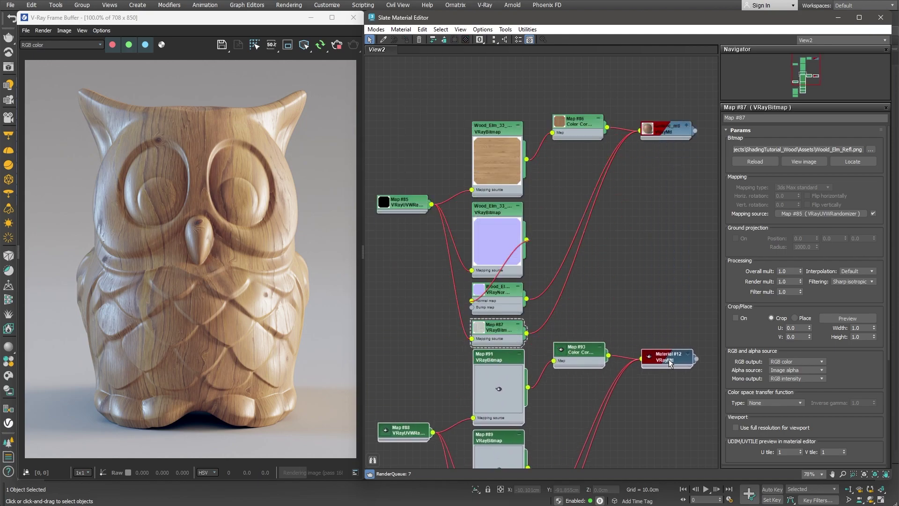
middle_drag(633, 431, 636, 257)
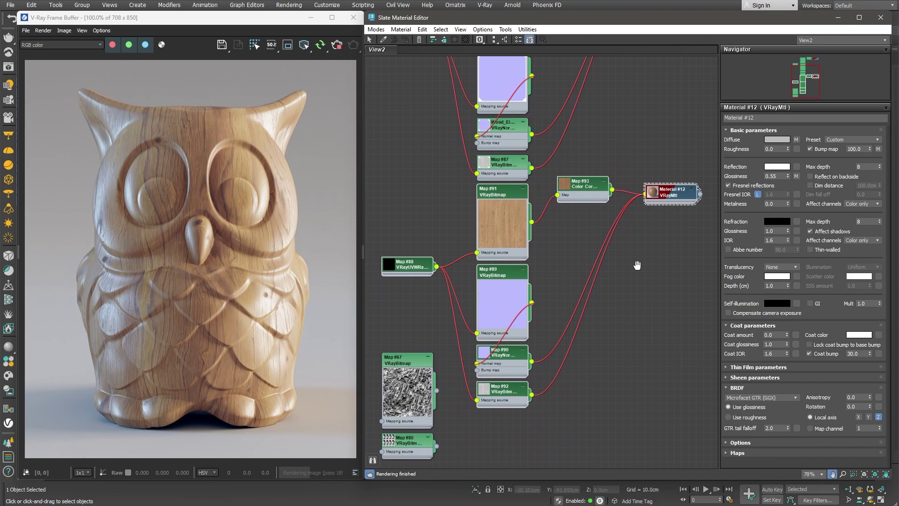
scroll(561, 237, up, 3)
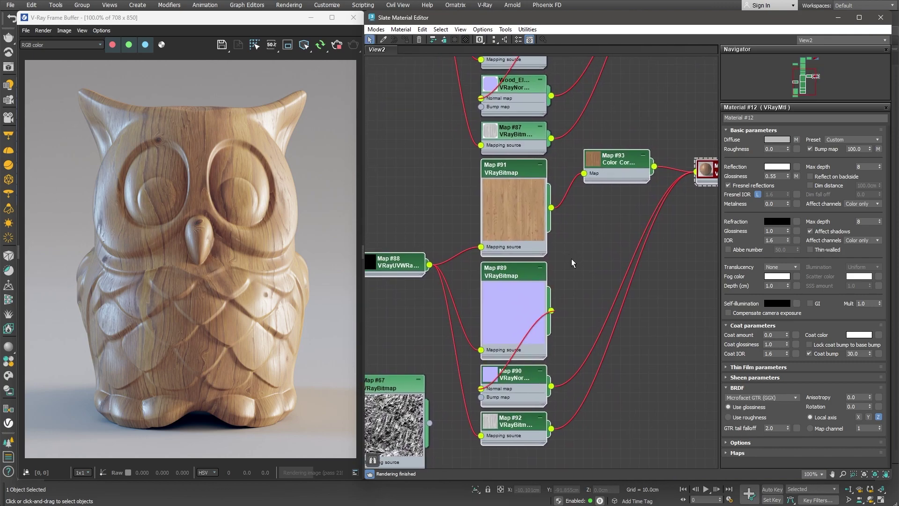
middle_drag(571, 259, 495, 264)
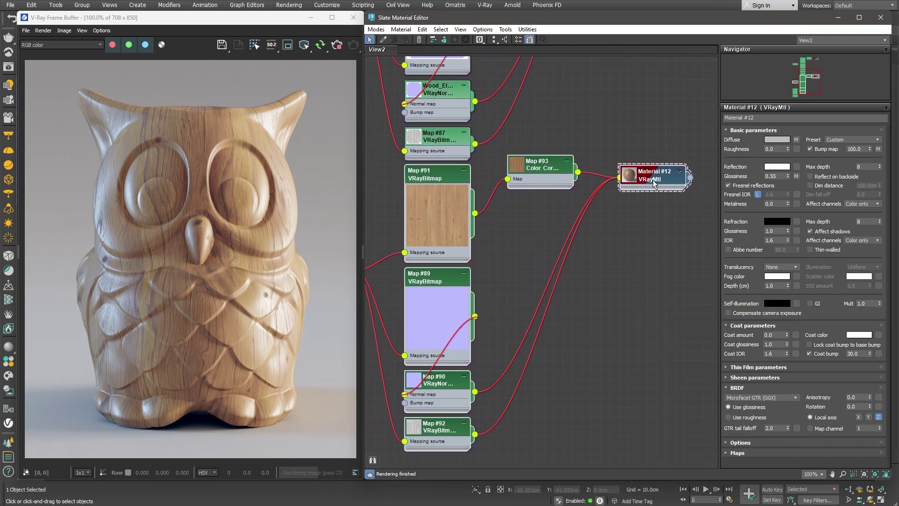
key(a)
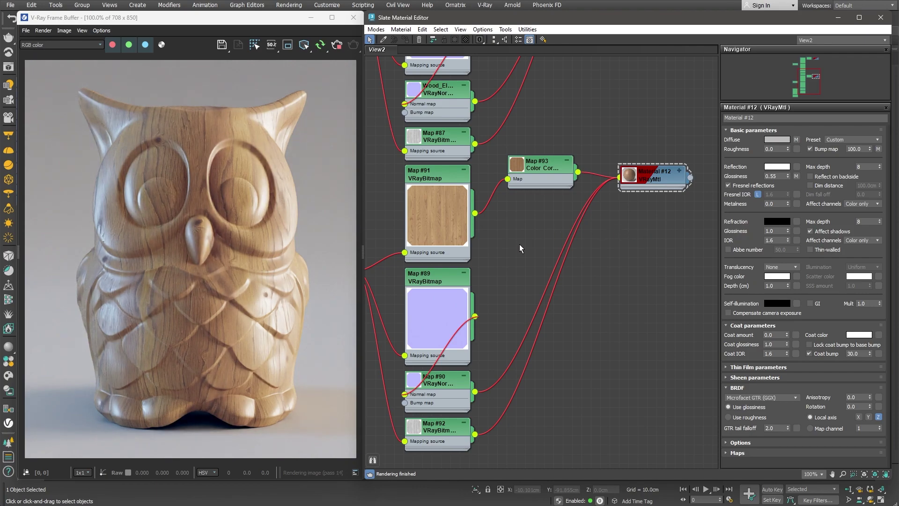
Set V tiling to 40 on the cloned randomizer Map #88
middle_drag(526, 241, 629, 225)
click(428, 257)
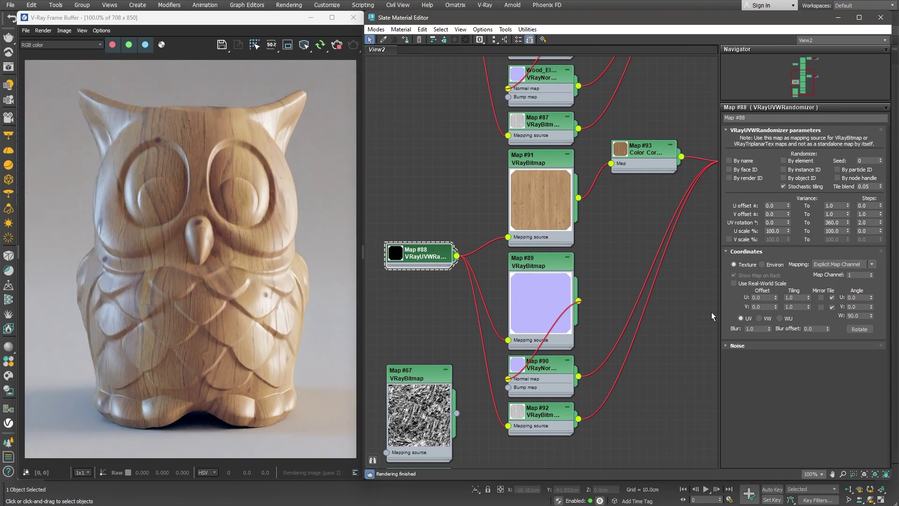
double_click(796, 307)
text(40)
key(Return)
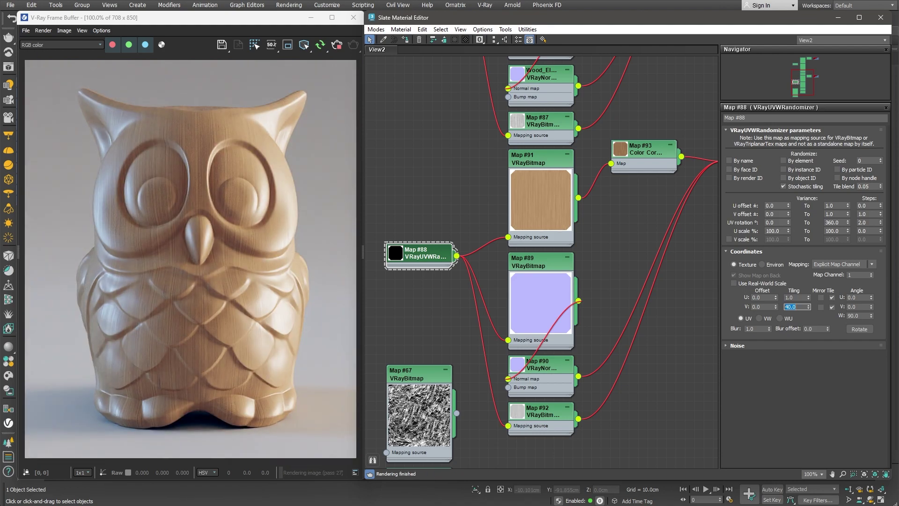
Give colour correction Map #93 gamma 1.15, RGB gain 115 and saturation -26.91
click(650, 154)
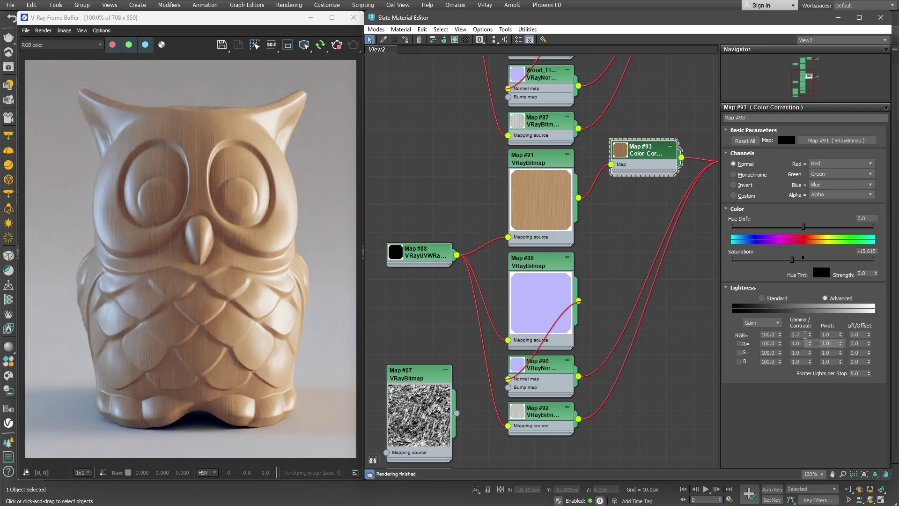
double_click(800, 335)
text(1.)
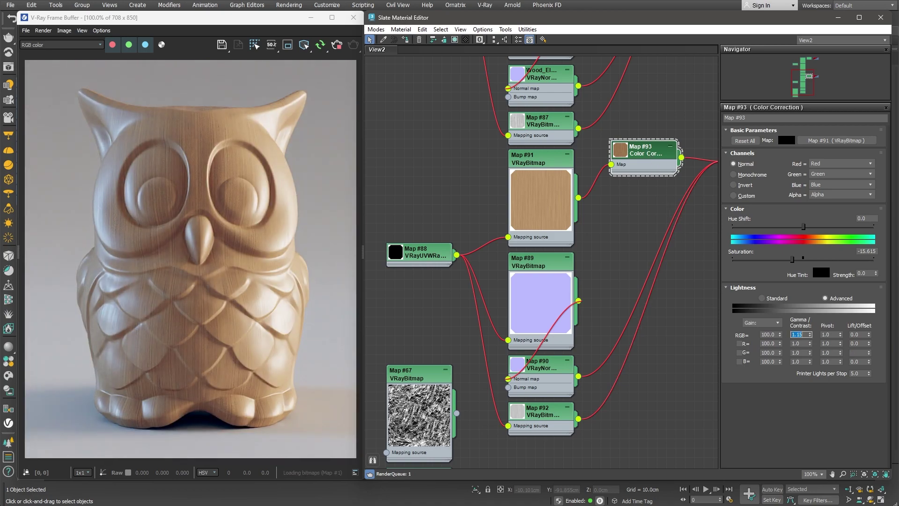
text(15)
key(Return)
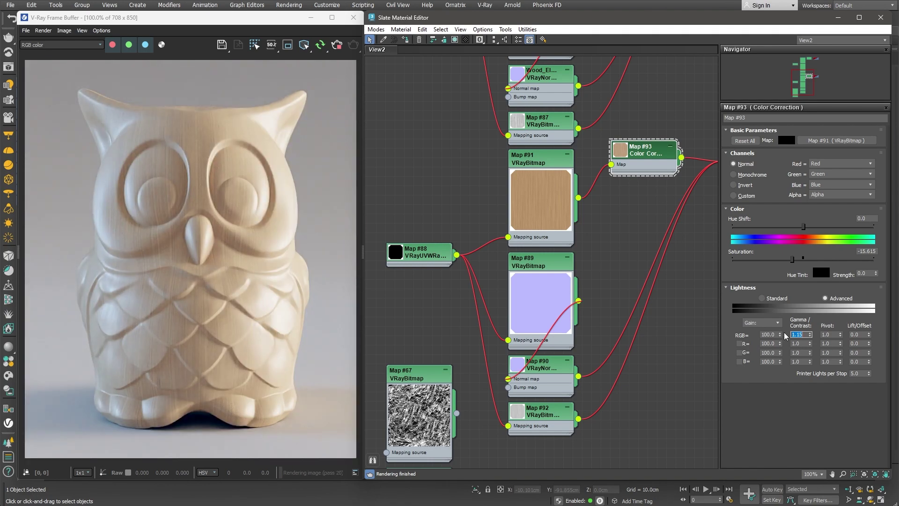
click(772, 334)
text(115)
key(Return)
drag(792, 259, 785, 259)
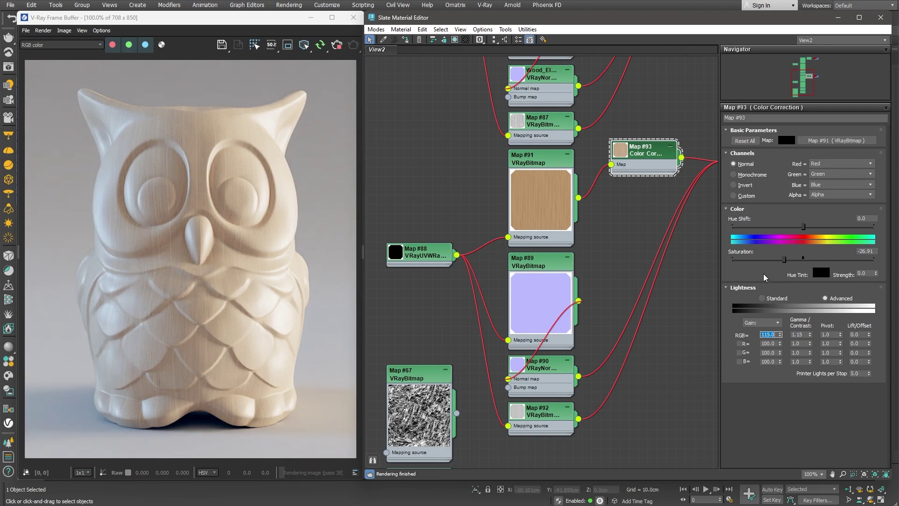
Inspect the scratch image of Map #67 in a large preview
middle_drag(426, 369, 452, 342)
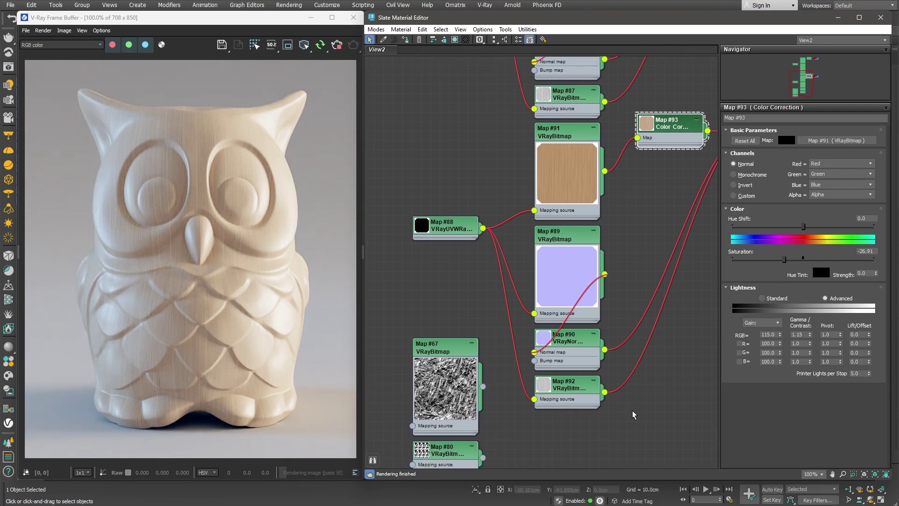
double_click(434, 354)
click(796, 161)
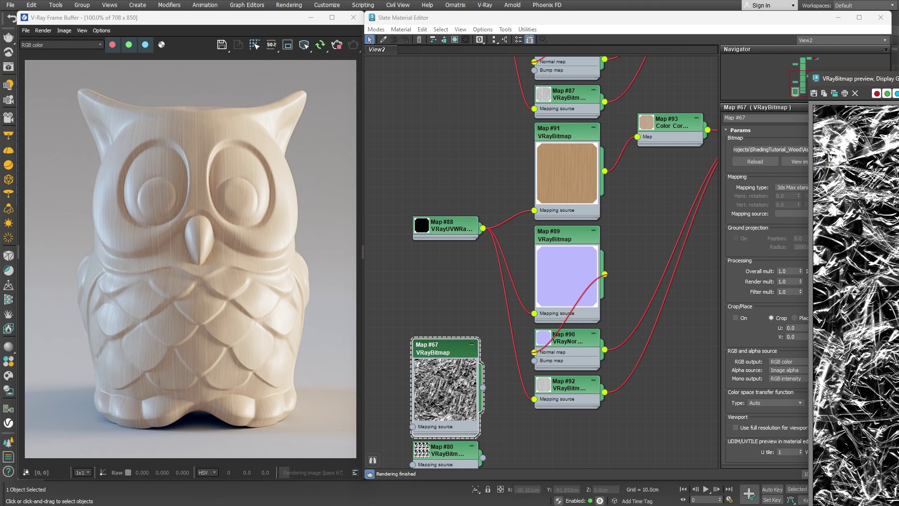
drag(898, 78, 614, 14)
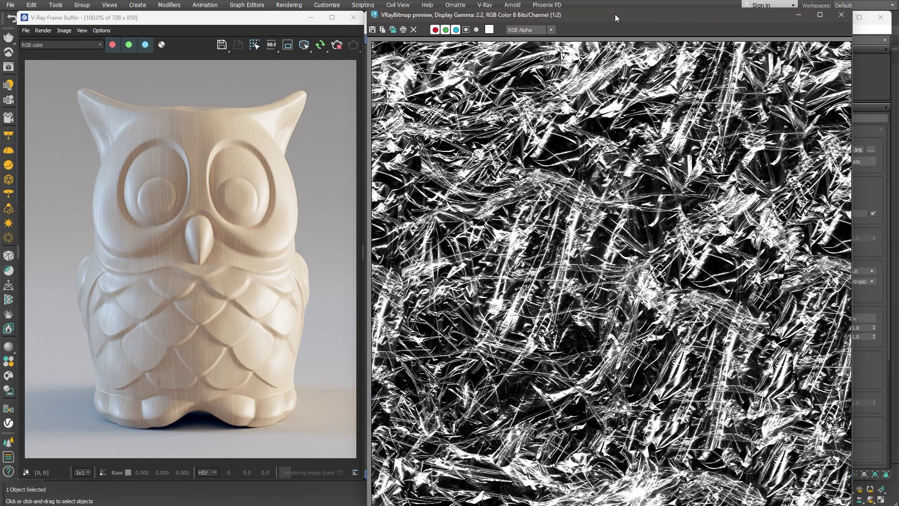
click(845, 17)
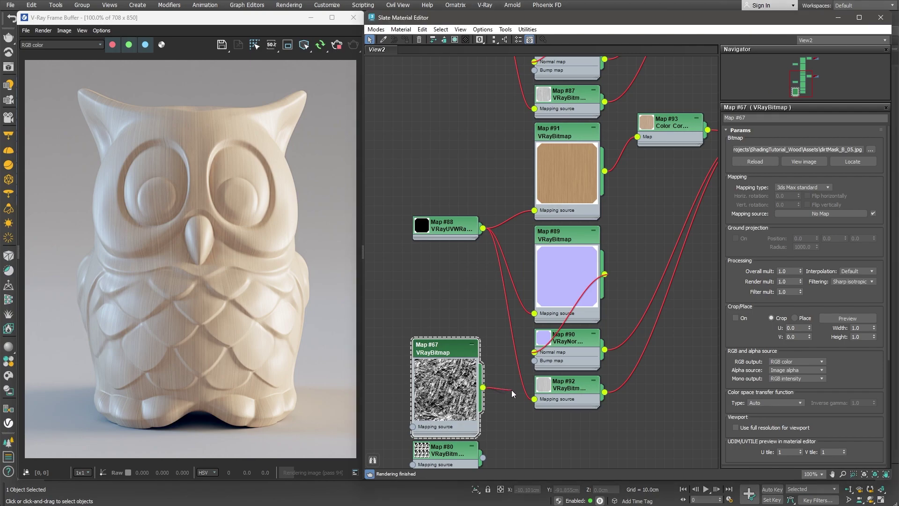
Plug scratch Map #67 into the normal map's bump input with strength -0.7
drag(518, 393, 534, 360)
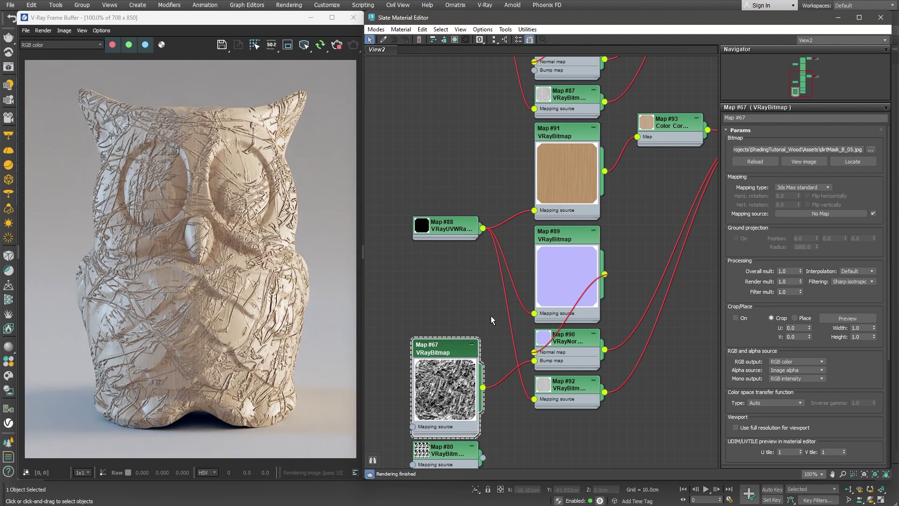
click(569, 338)
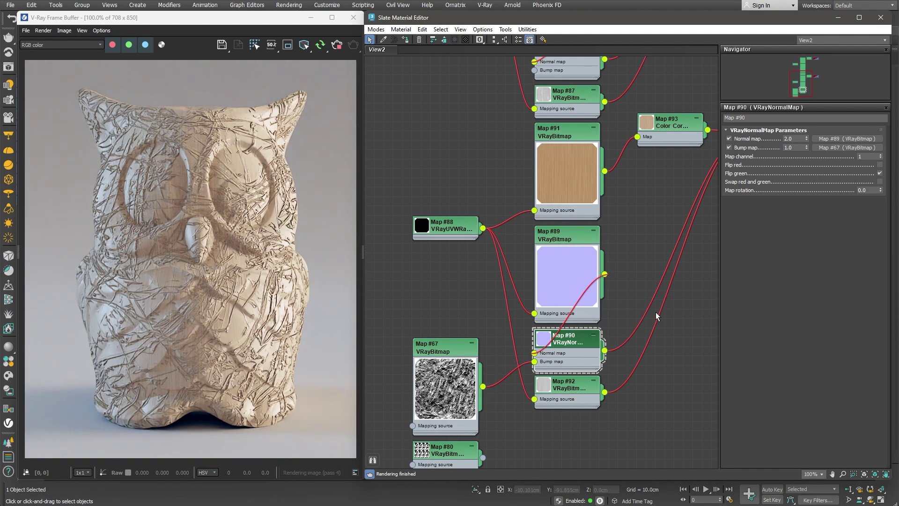
click(787, 147)
text(-0.7)
key(Return)
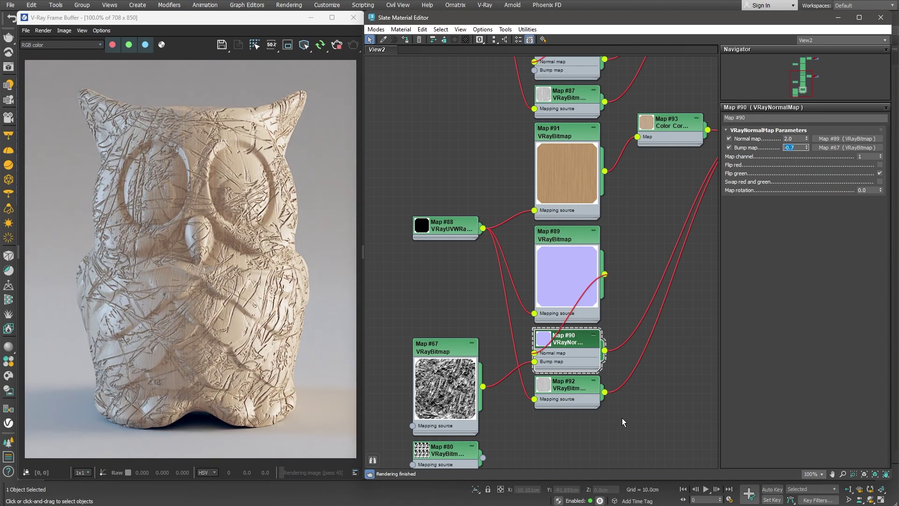
Add a new UVW randomizer and connect it to the scratch map's mapping source
middle_drag(451, 287, 548, 195)
right_click(414, 253)
mouse_move(441, 268)
mouse_move(531, 310)
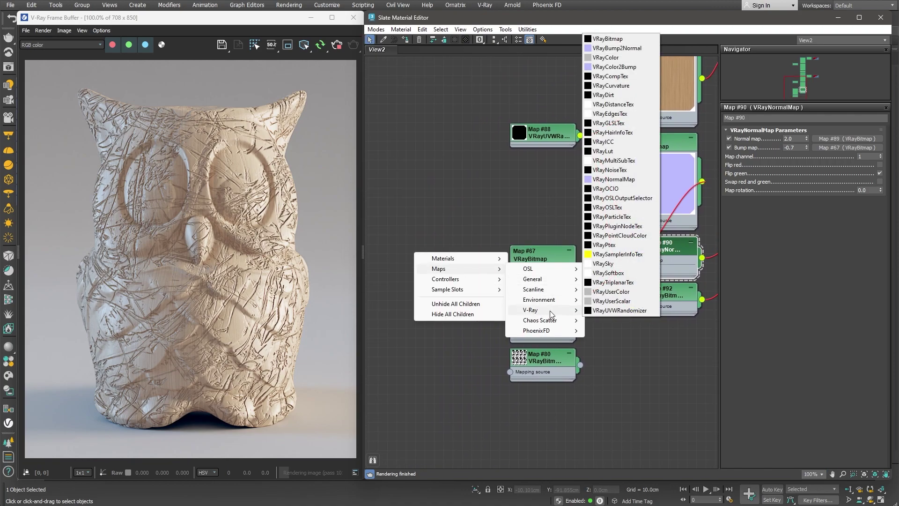
click(615, 310)
drag(399, 255, 421, 280)
drag(477, 286, 507, 334)
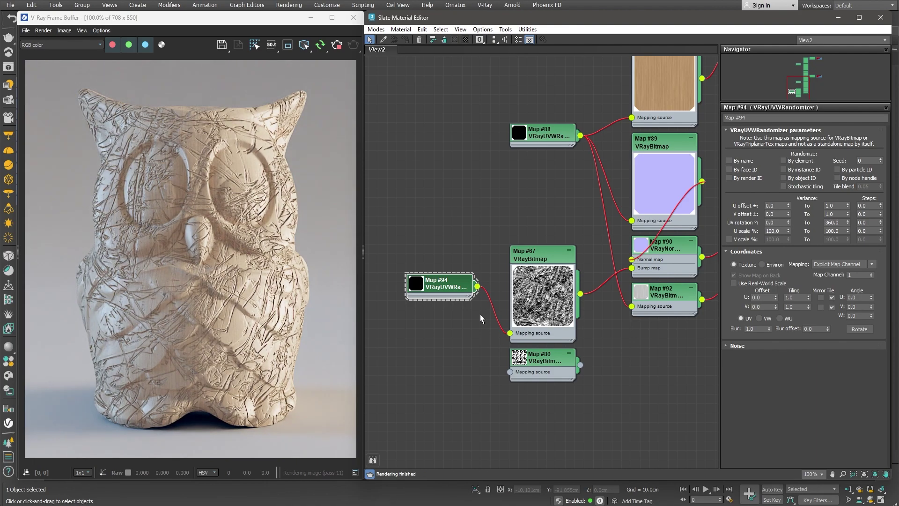
Set the randomizer to 20×20 tiling, stochastic tiling, and U scale 30–120
text(20)
key(Return)
double_click(791, 307)
text(20)
key(Return)
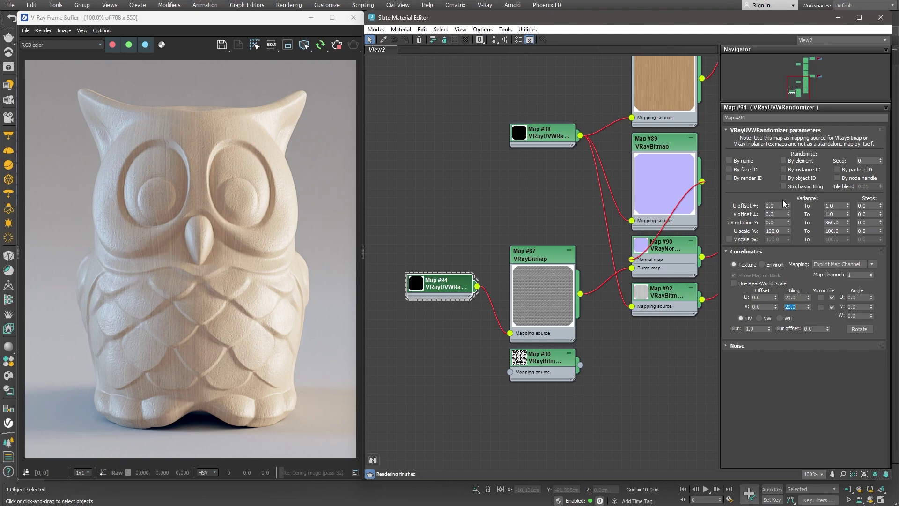
click(786, 186)
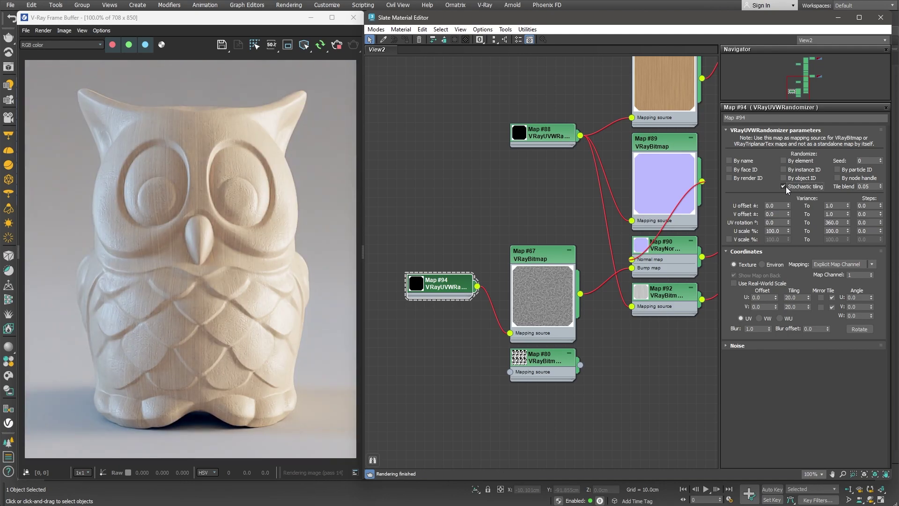
double_click(768, 230)
text(30)
key(Tab)
text(120)
key(Return)
Lower Material #12's reflection colour to a Value of about 9 so the wood renders matte
middle_drag(653, 375, 660, 154)
double_click(661, 155)
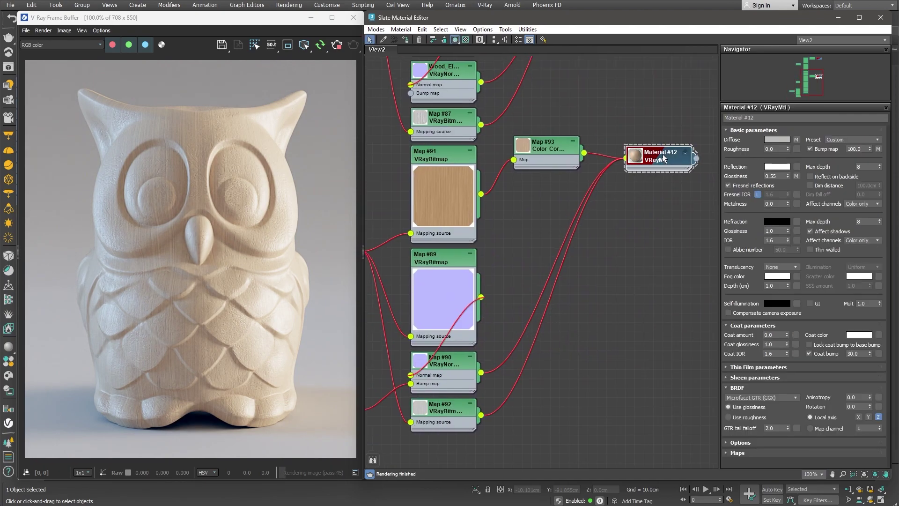
click(778, 166)
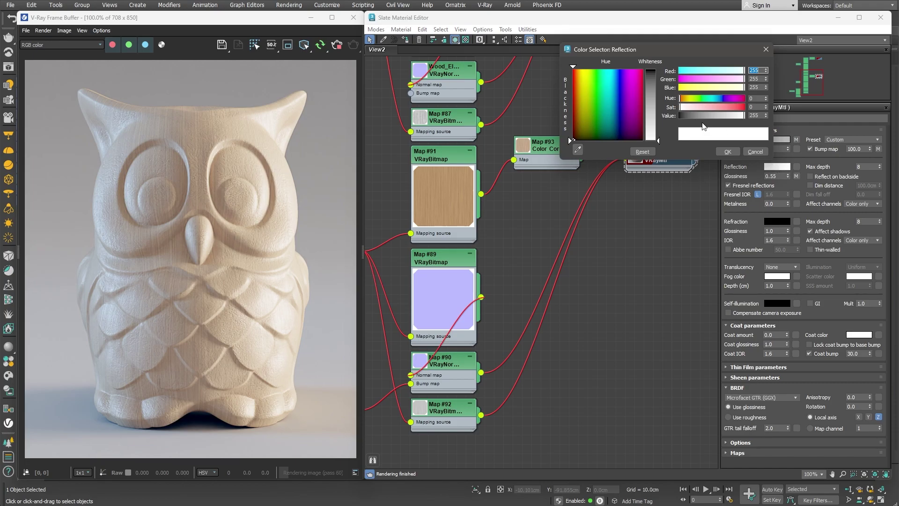
drag(700, 115, 682, 116)
click(726, 152)
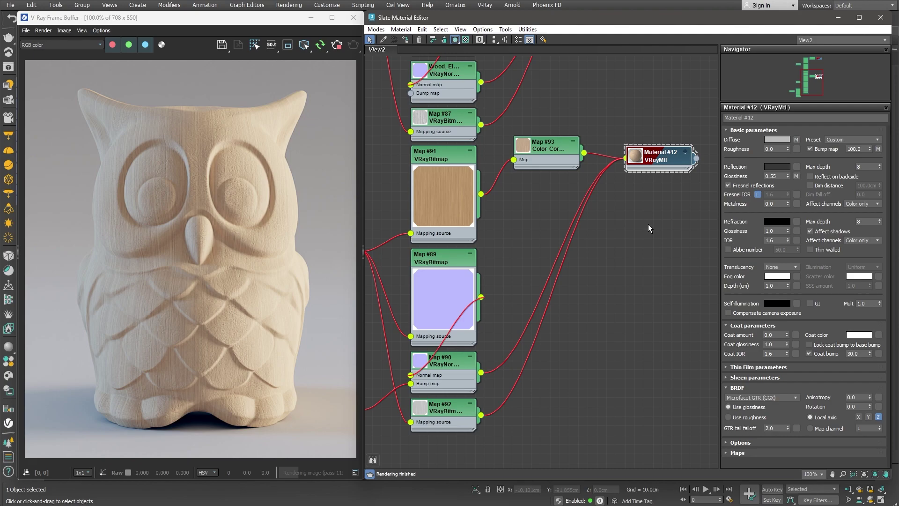
middle_drag(648, 224, 564, 241)
Create a VRayBlendMtl with Wood_Base_mtl as its Base and assign it to the owl
right_click(575, 196)
mouse_move(583, 200)
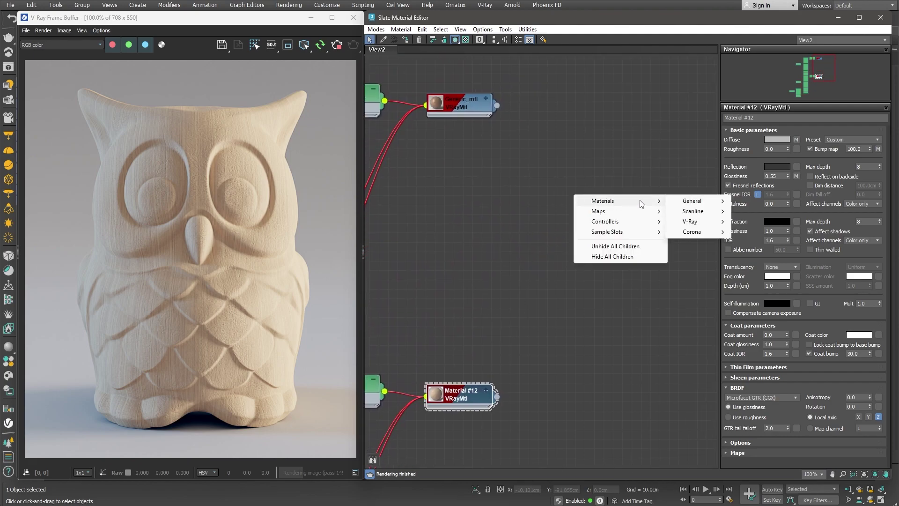
mouse_move(692, 221)
click(763, 244)
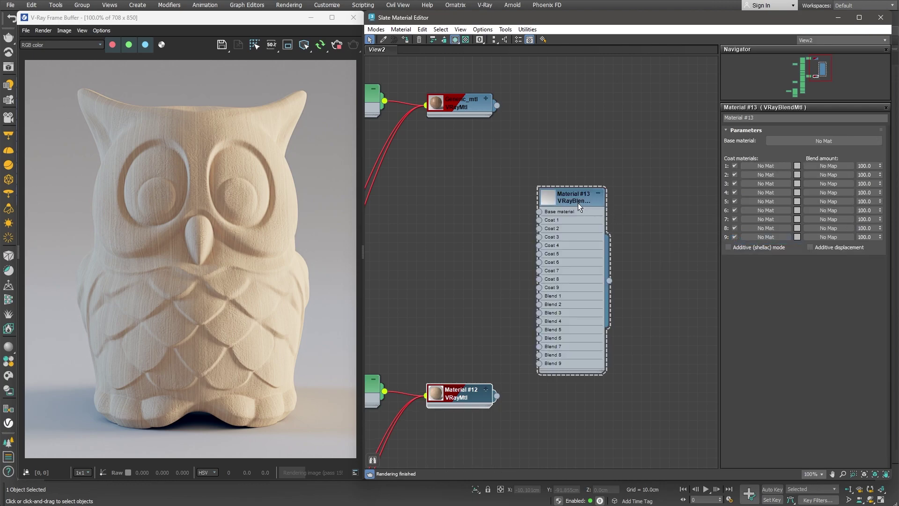
drag(572, 199, 677, 161)
drag(496, 106, 642, 174)
right_click(680, 157)
click(721, 172)
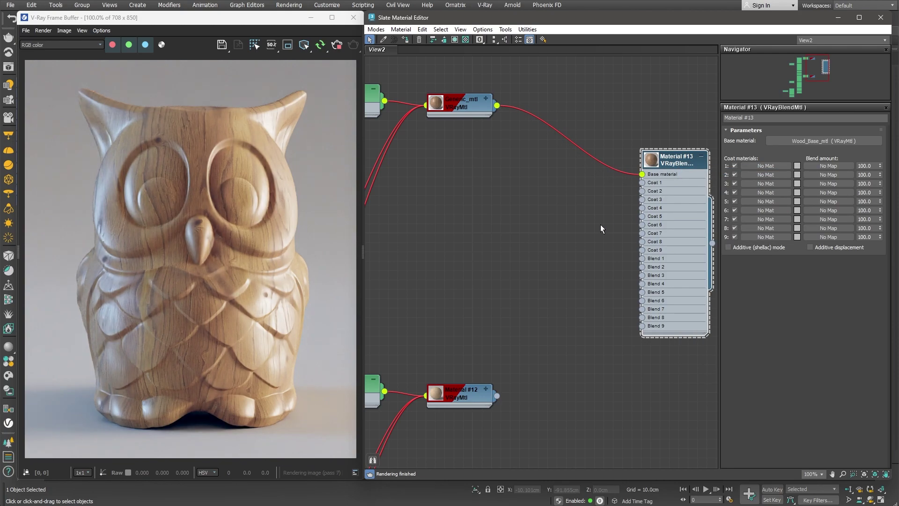
Add a new VRayMtl named 'dummy_mtl' beside the blend material
right_click(545, 227)
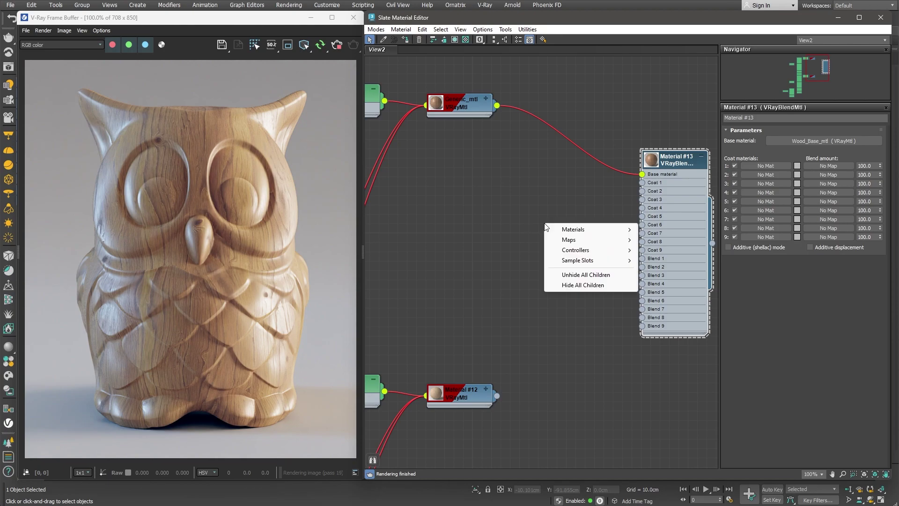
mouse_move(576, 229)
mouse_move(676, 252)
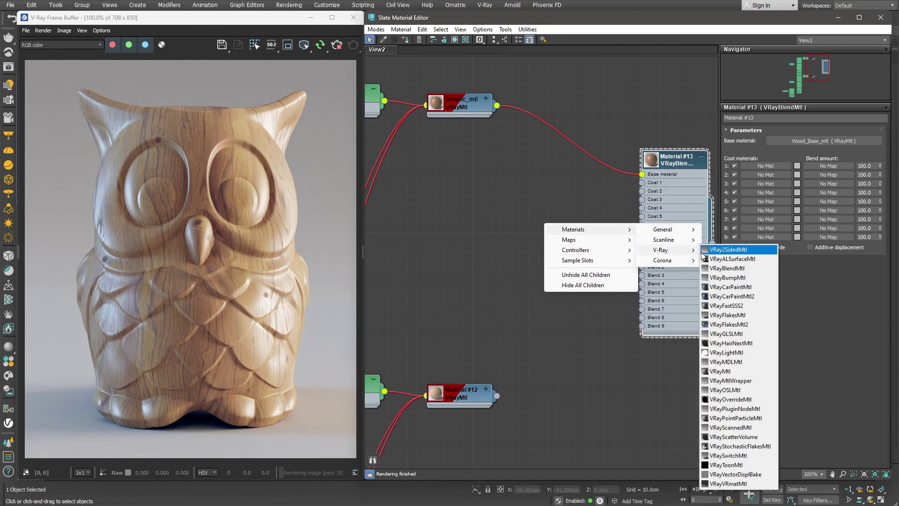
click(735, 371)
click(570, 222)
drag(544, 229, 562, 220)
click(750, 118)
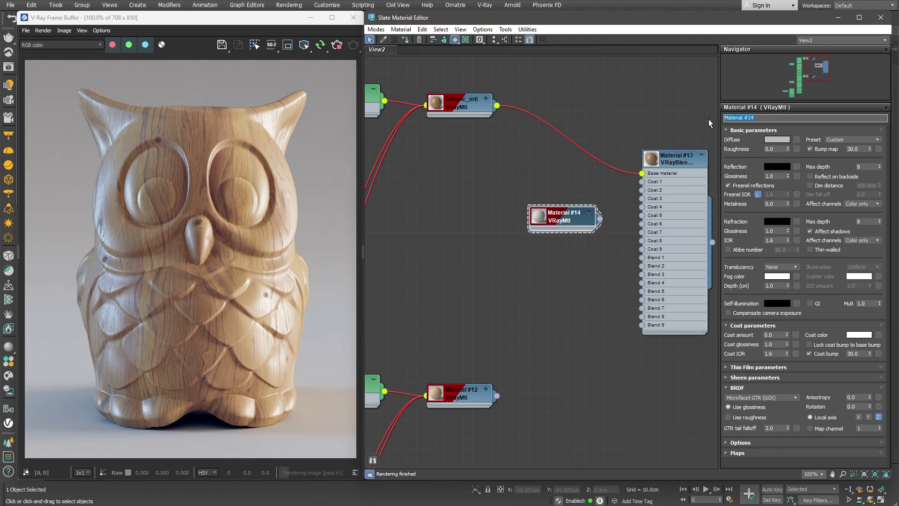
text(dummy_mtl)
key(Return)
drag(578, 216, 587, 76)
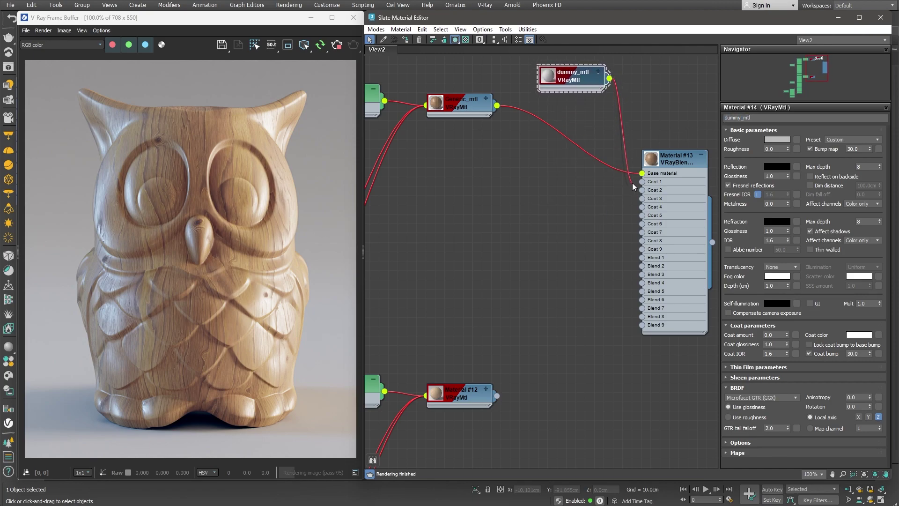
Connect dummy_mtl to the blend's Coat 1 and make its Diffuse bright red
drag(635, 186, 642, 182)
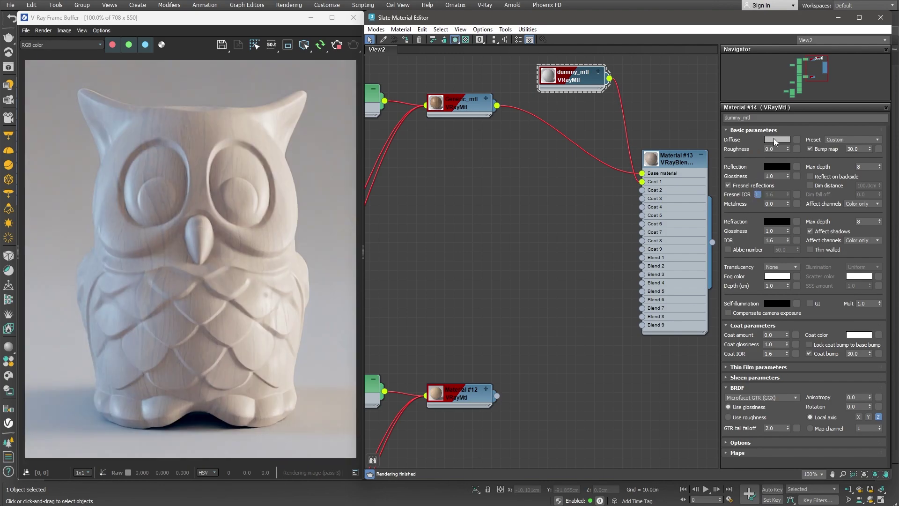
click(776, 139)
drag(714, 79, 749, 88)
click(731, 123)
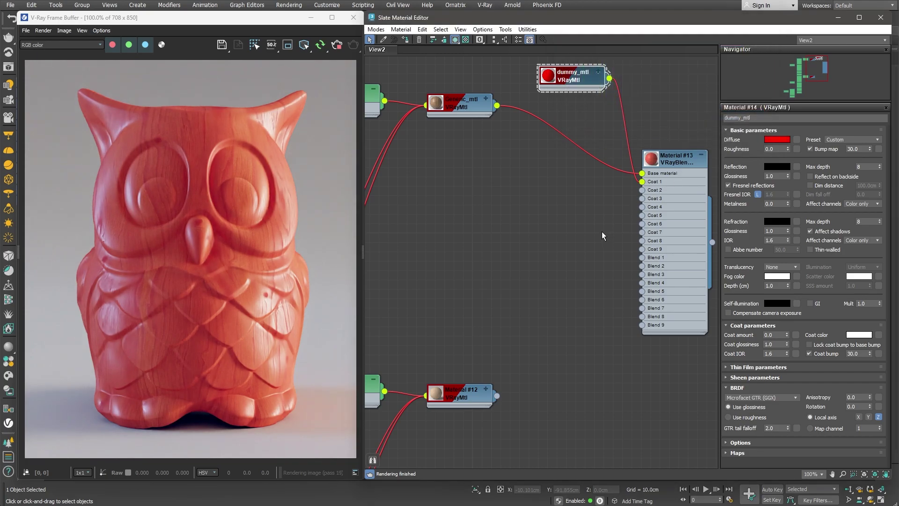
scroll(577, 266, down, 2)
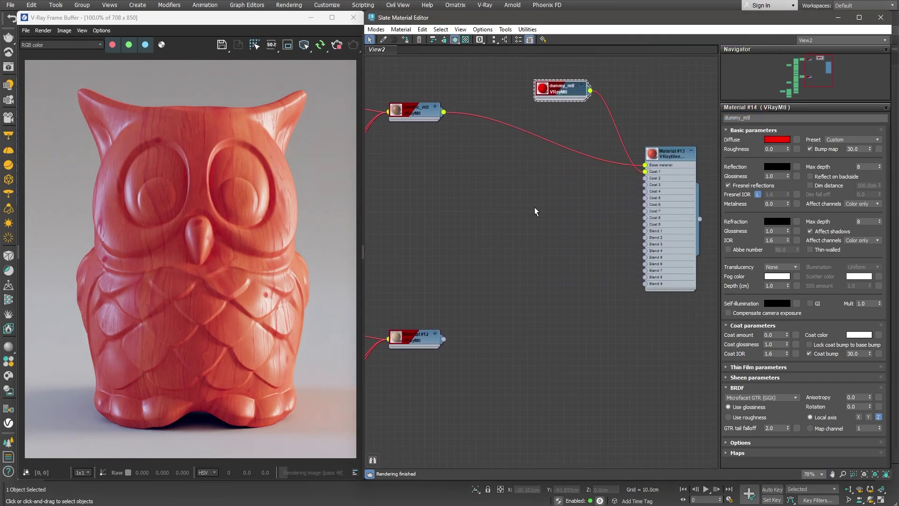
Add a VRayCurvature map to the blend material's node graph
middle_drag(563, 330, 530, 328)
right_click(547, 283)
mouse_move(557, 301)
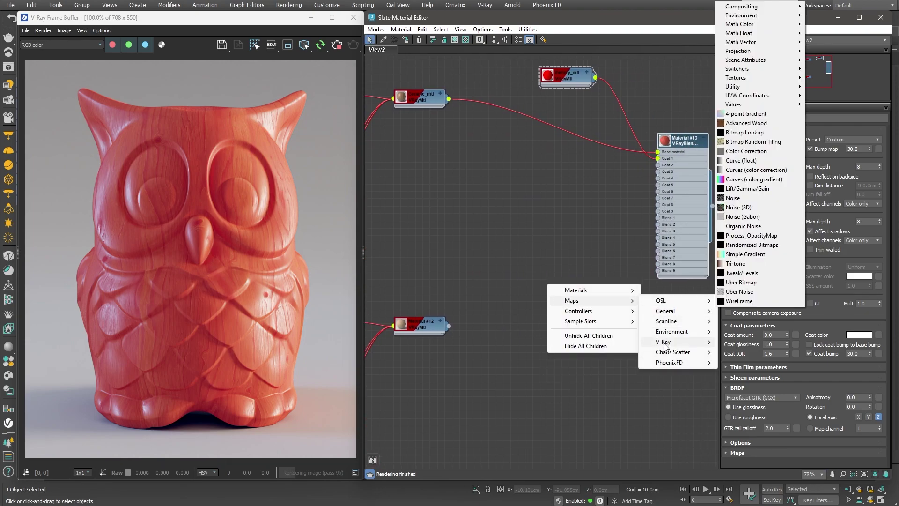
mouse_move(670, 342)
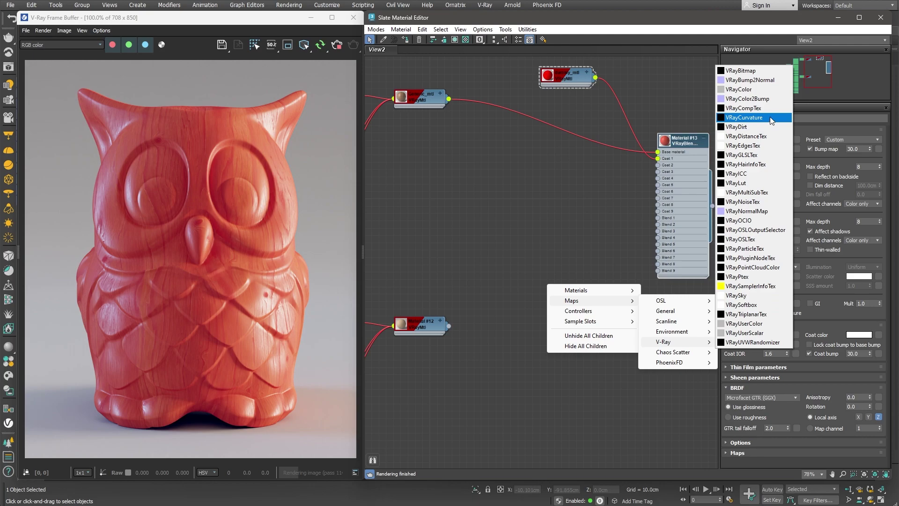
click(744, 117)
drag(543, 264, 658, 218)
scroll(597, 276, up, 2)
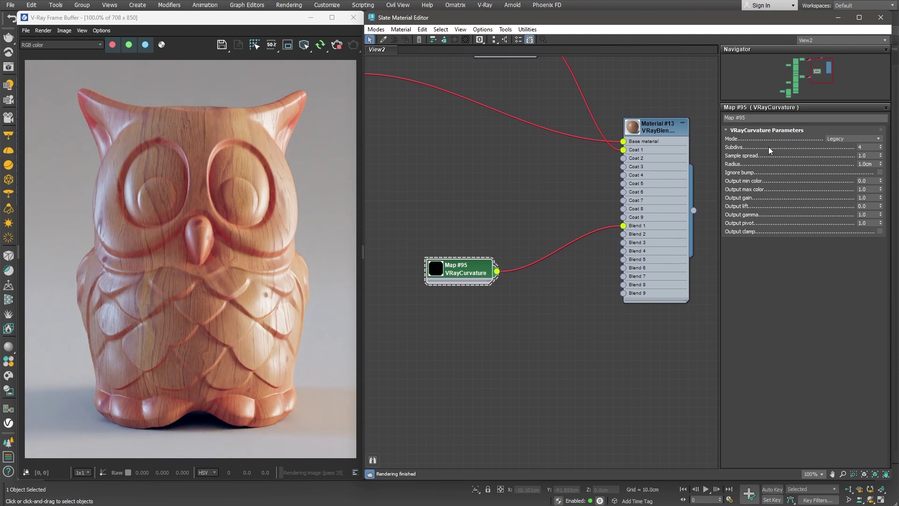
Set the curvature map to Convex mode with 0.07cm radius and maximum output 10
click(854, 139)
click(849, 158)
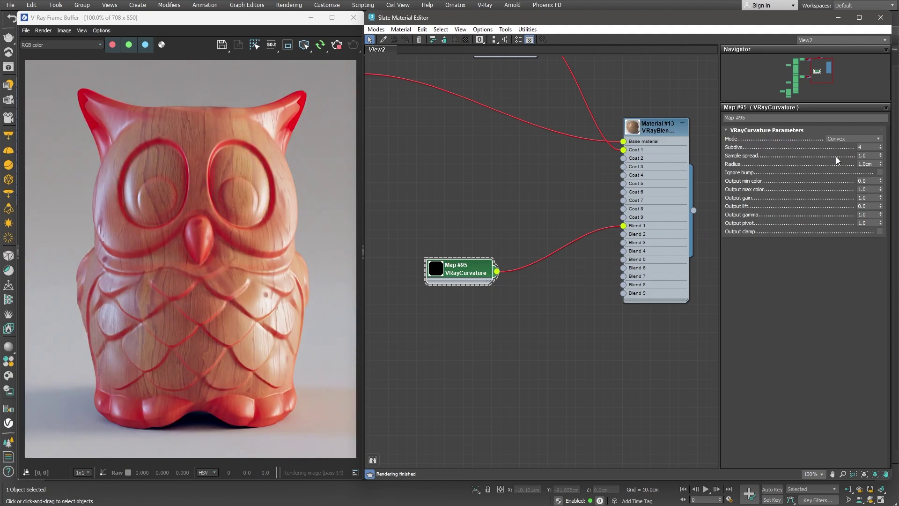
click(866, 164)
key(Return)
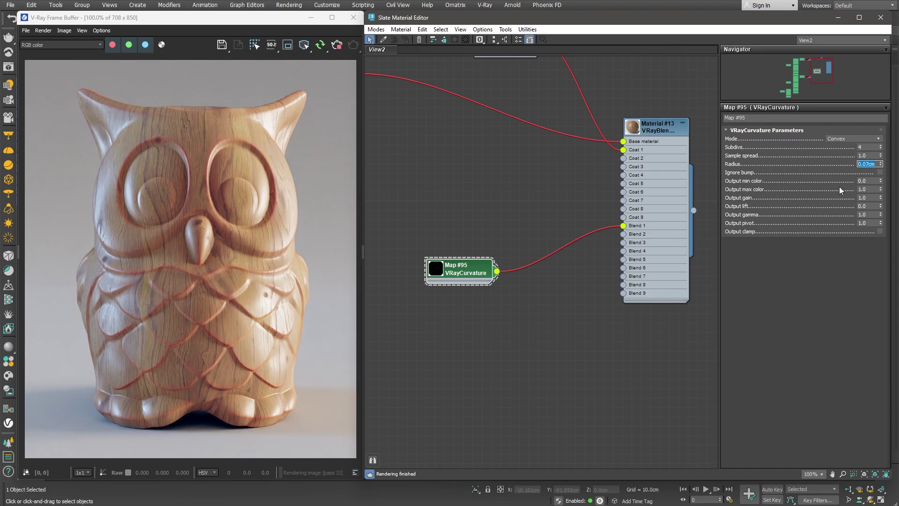
click(855, 189)
text(10)
key(Return)
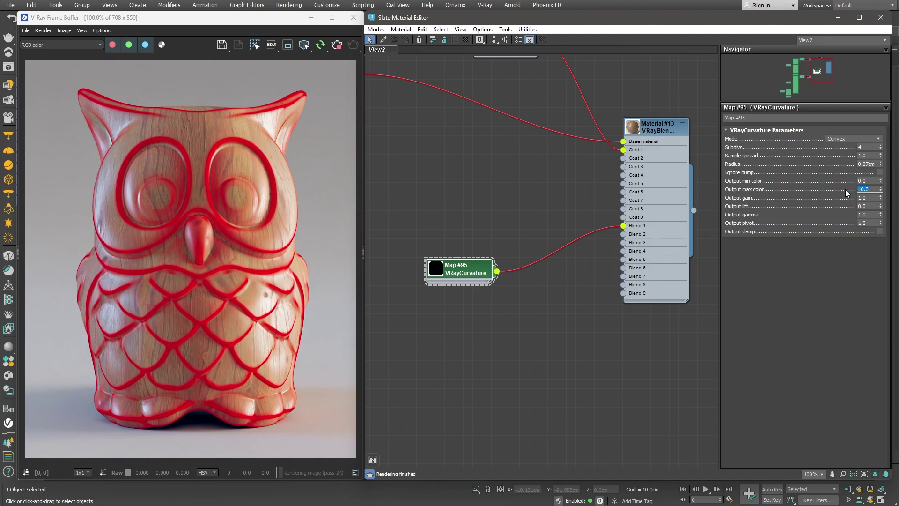
Add a Dent map below the curvature map
drag(463, 277, 455, 221)
middle_drag(455, 218, 512, 204)
right_click(510, 268)
mouse_move(536, 284)
mouse_move(642, 299)
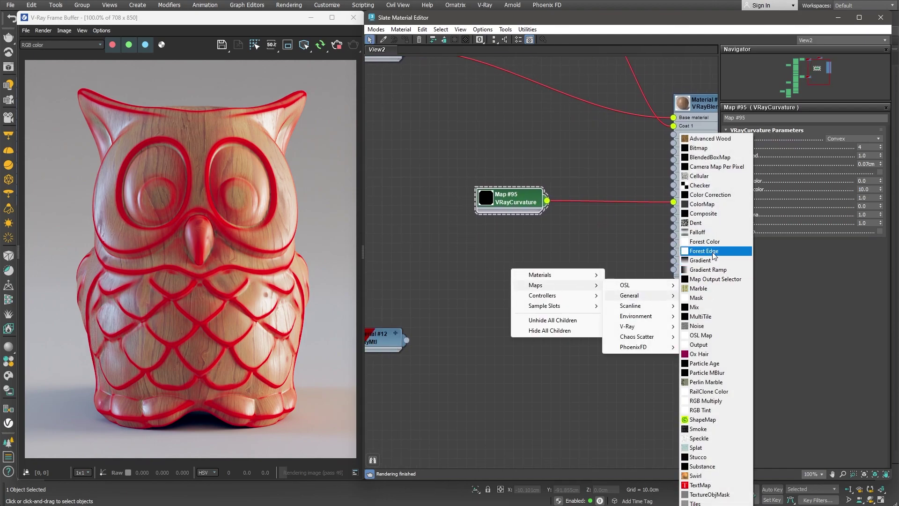
click(695, 223)
drag(512, 277, 510, 250)
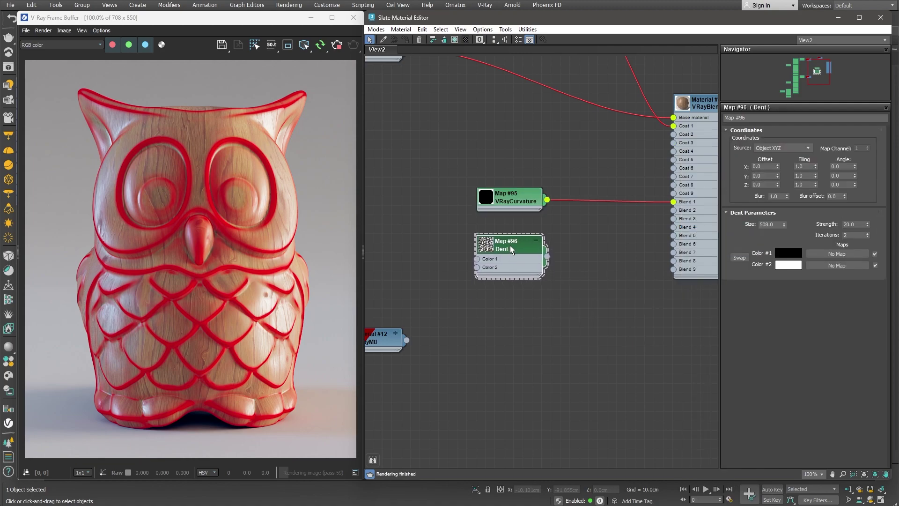
Combine curvature (Source A) and Dent (Source B) in a VRayCompTex set to Multiply (A*B), feeding Blend 1
right_click(534, 327)
mouse_move(578, 345)
mouse_move(662, 390)
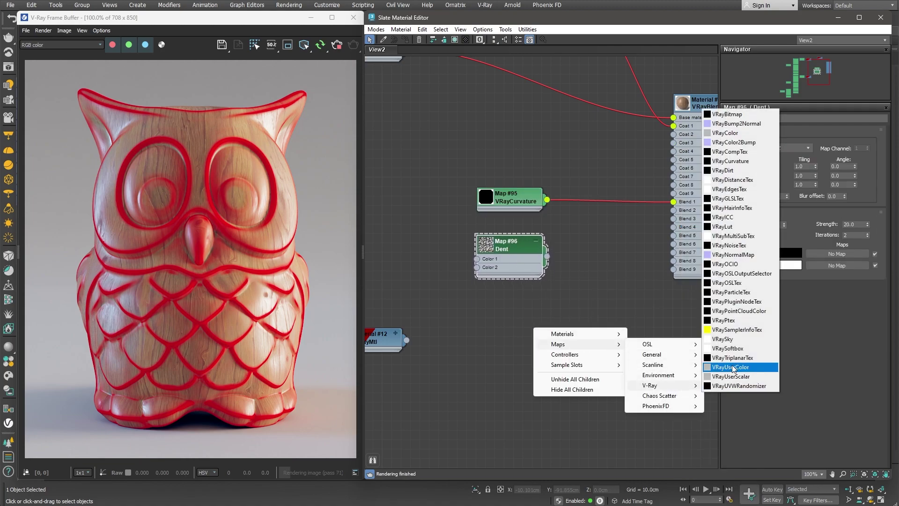
click(740, 151)
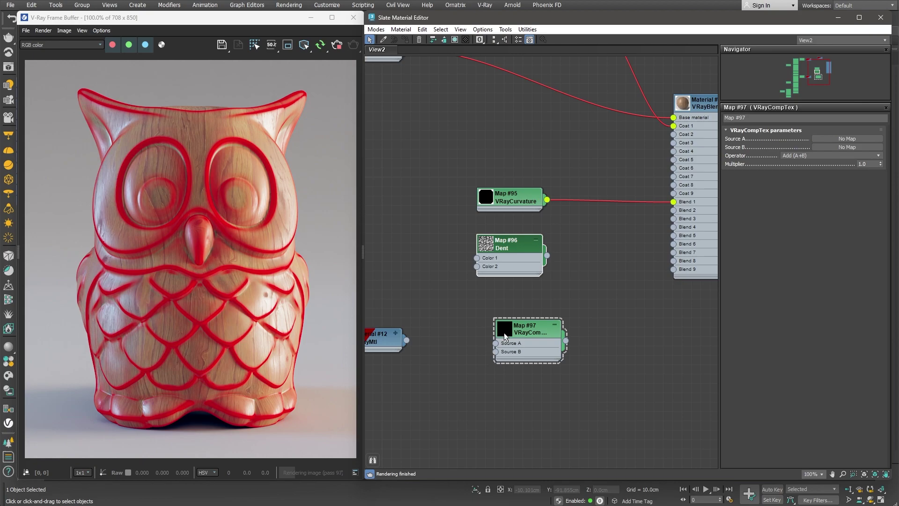
drag(528, 336, 603, 233)
drag(547, 199, 570, 248)
drag(641, 237, 673, 201)
click(810, 155)
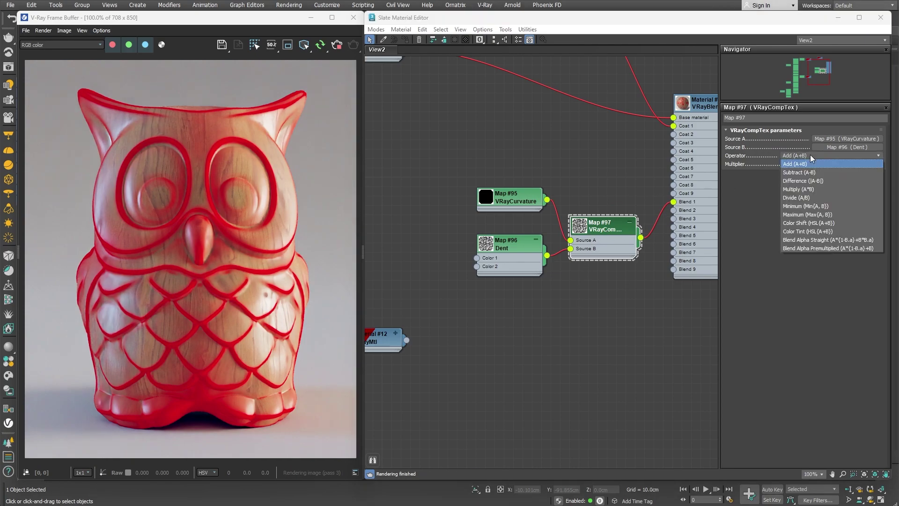
click(815, 190)
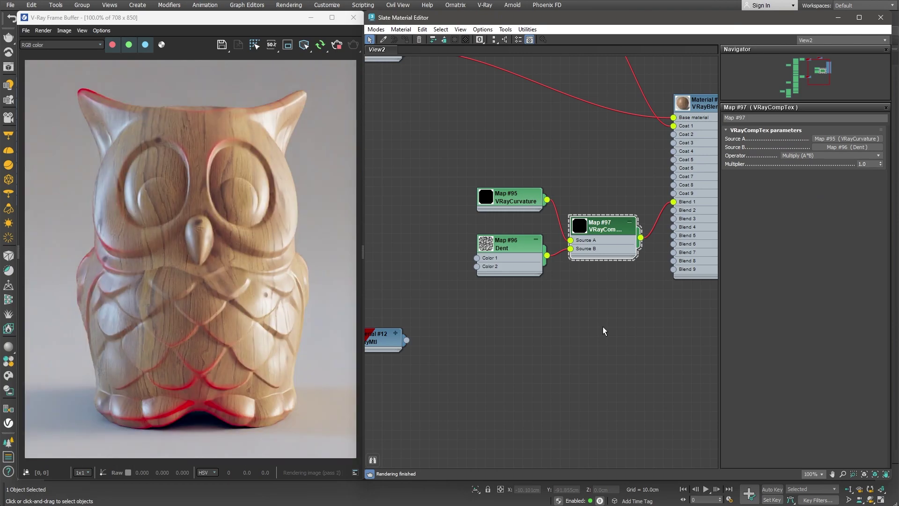
Set the Dent map's Size to 20 and Strength to 15
click(536, 248)
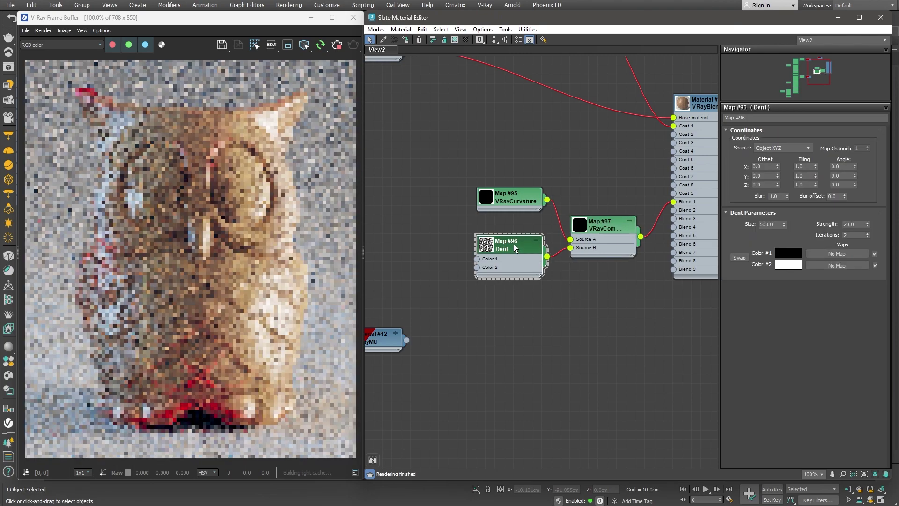
double_click(772, 225)
text(20)
key(Return)
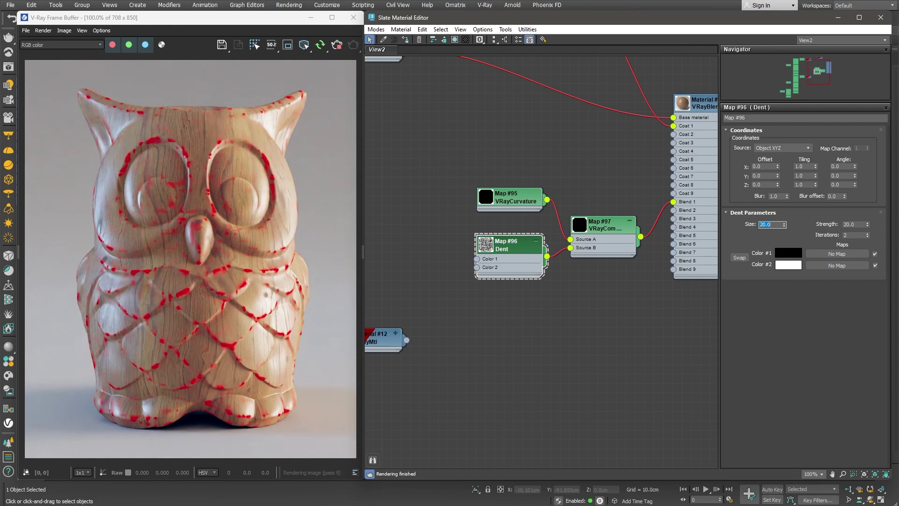
double_click(842, 224)
text(15)
key(Return)
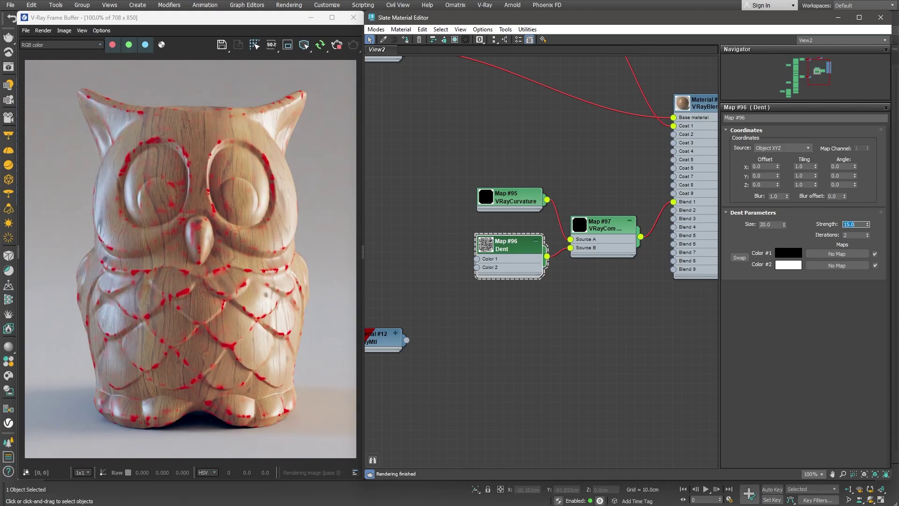
Swap the Dent colours, making Color #1 light grey and Color #2 dark grey
click(739, 258)
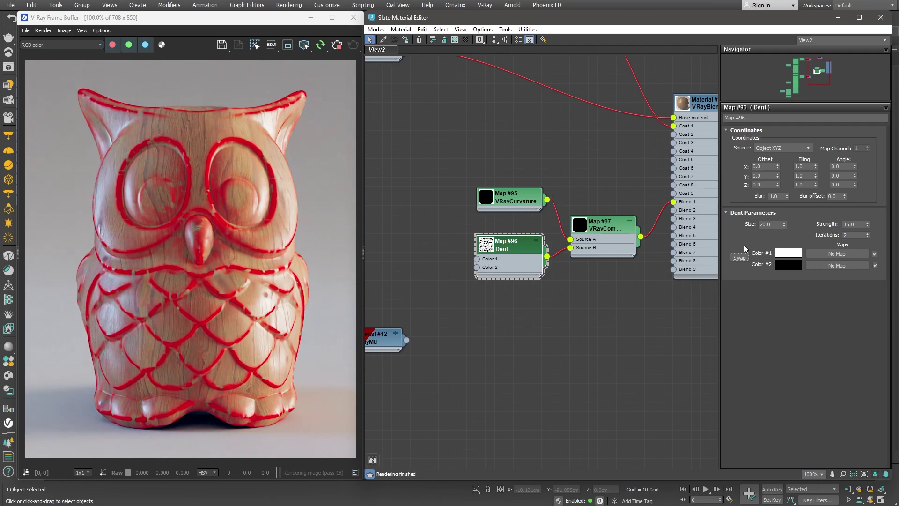
click(789, 253)
drag(752, 200, 746, 201)
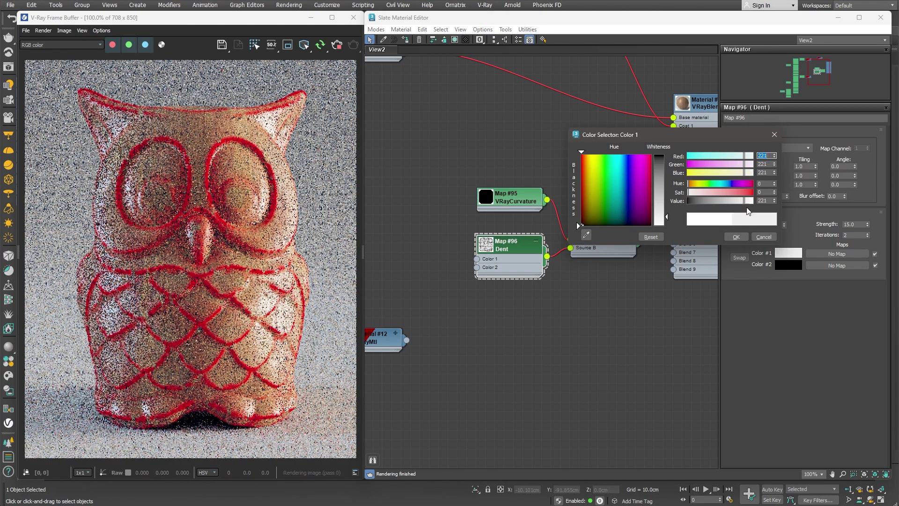
click(787, 266)
drag(689, 201, 696, 201)
click(736, 236)
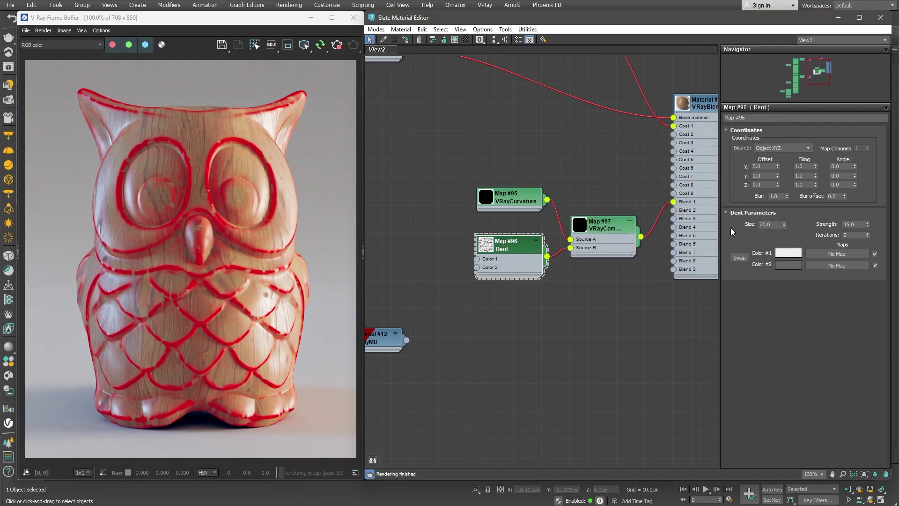
Move the mask nodes aside and wire the first mask into VRayCompTex Map #98, feeding Blend 1
drag(440, 177, 589, 258)
mouse_move(603, 243)
mouse_down()
mouse_move(519, 196)
mouse_move(606, 249)
mouse_up()
click(429, 257)
drag(556, 190, 580, 240)
drag(653, 238, 673, 201)
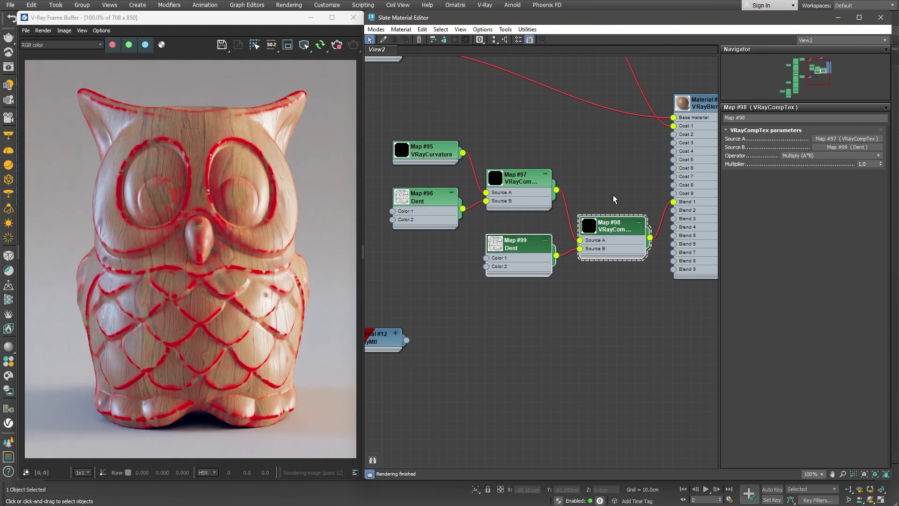
Resize the second Dent map Map #99 and lighten its second colour
click(518, 244)
click(768, 225)
text(10)
key(Return)
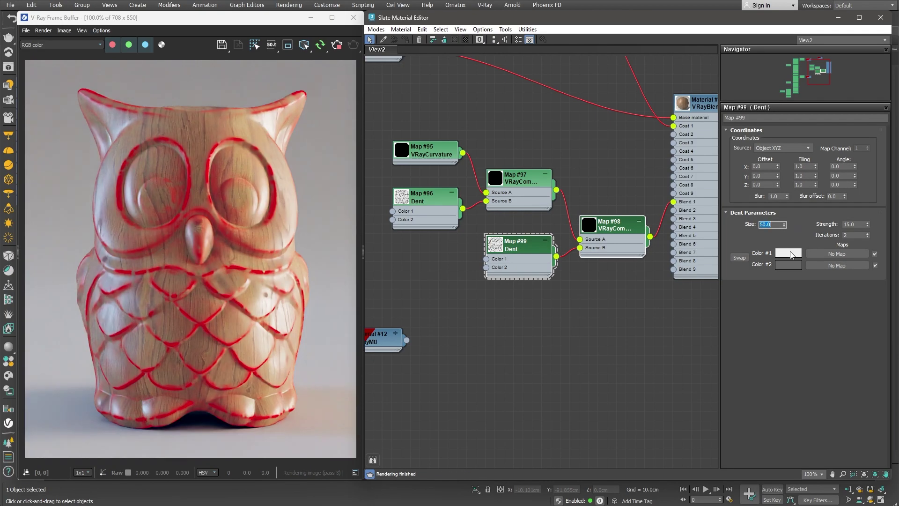
click(788, 253)
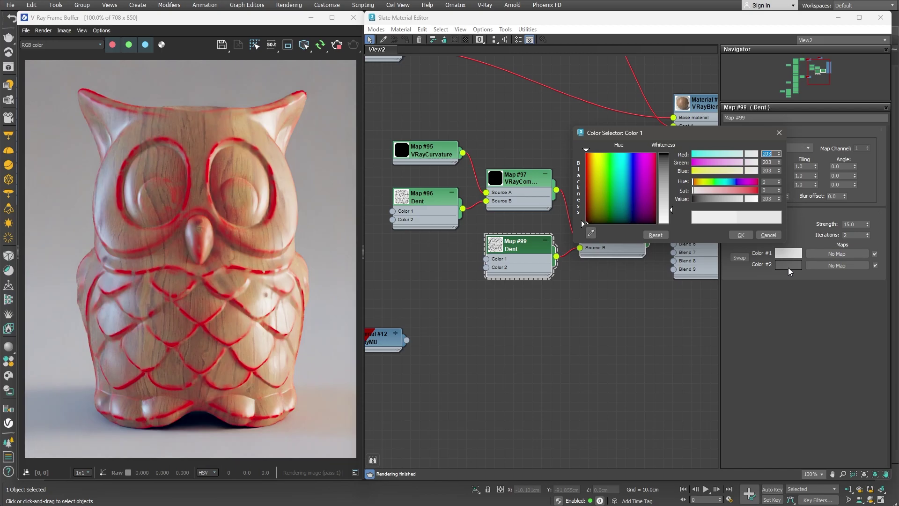
click(789, 265)
drag(706, 198, 709, 201)
click(738, 235)
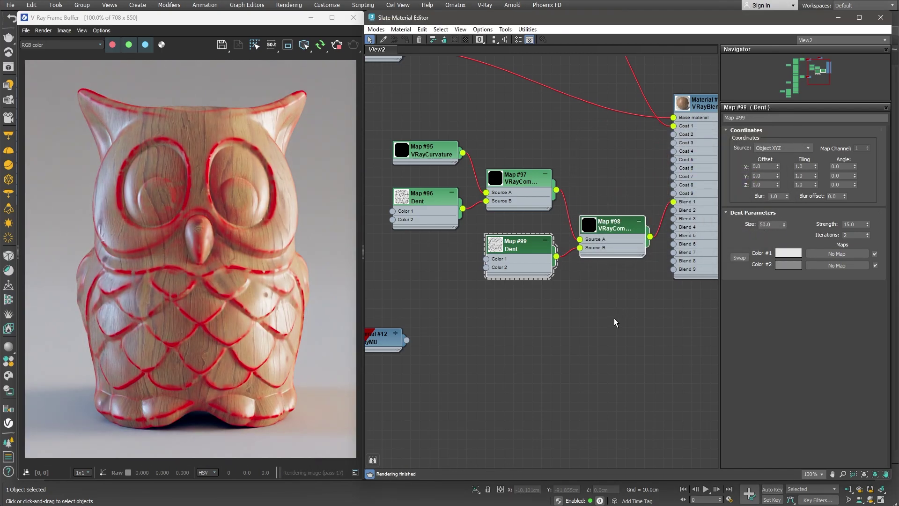
Wire wood Material #12 into Coat 1 of blend Material #13, replacing the red coat
scroll(609, 330, down, 2)
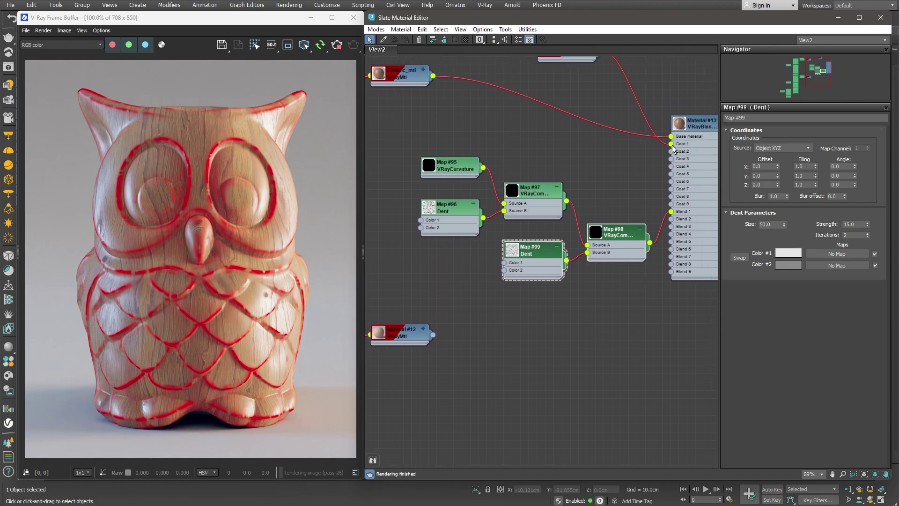
drag(433, 335, 671, 144)
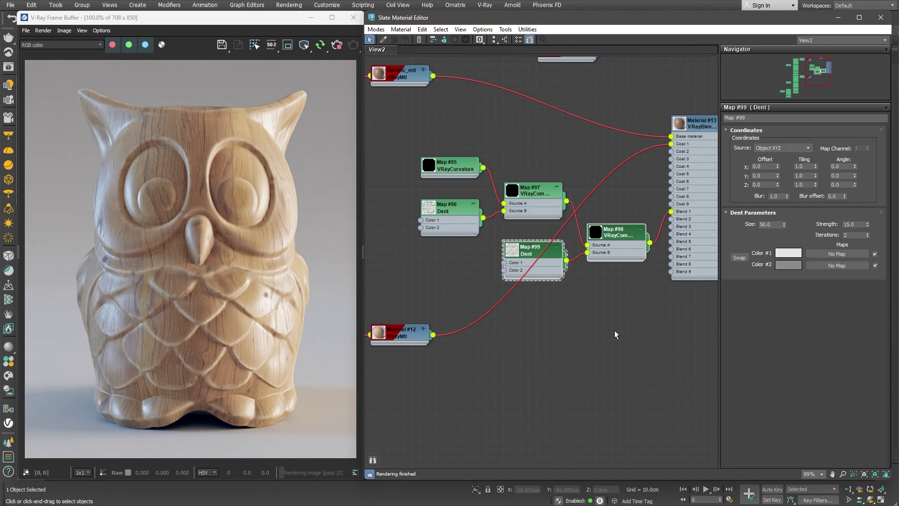
Shift the mask maps, blend and red materials right to clear space by the wood material
scroll(614, 326, down, 4)
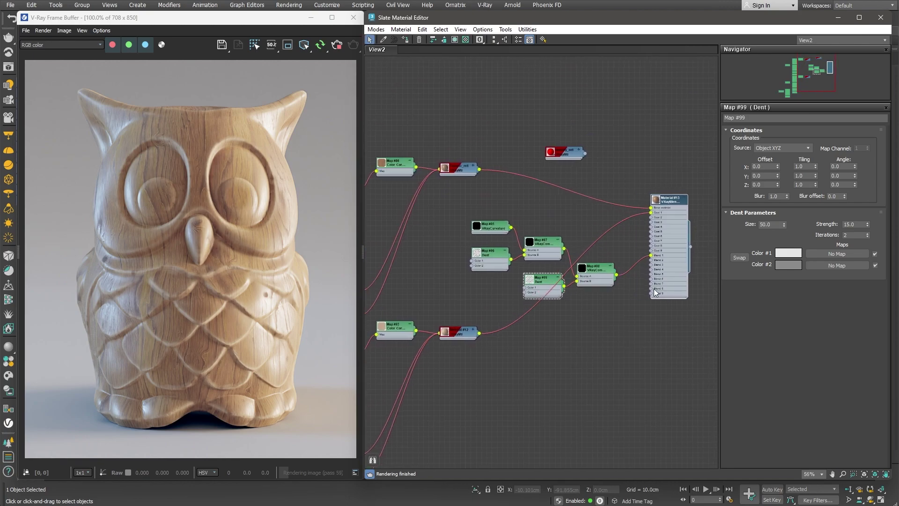
middle_drag(480, 236, 493, 237)
drag(479, 210, 664, 299)
drag(674, 280, 706, 280)
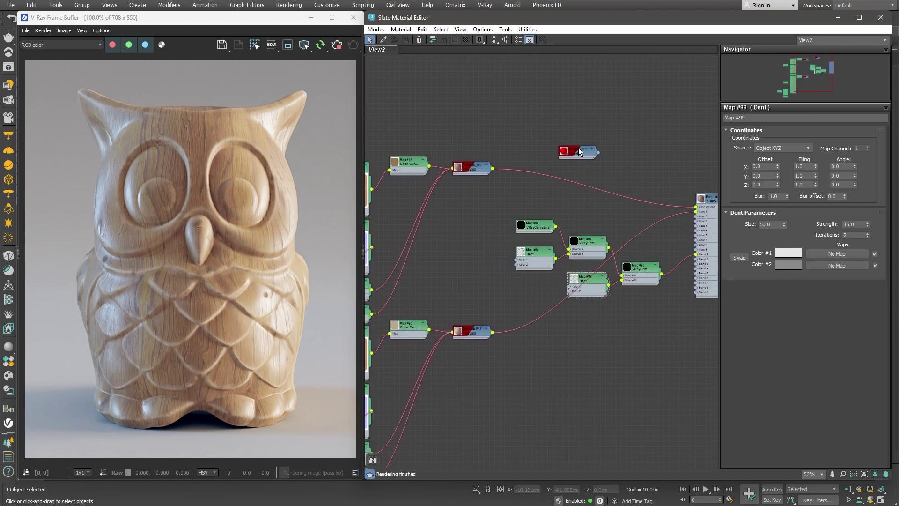
drag(578, 150, 645, 150)
middle_drag(546, 355, 651, 384)
drag(569, 126, 515, 161)
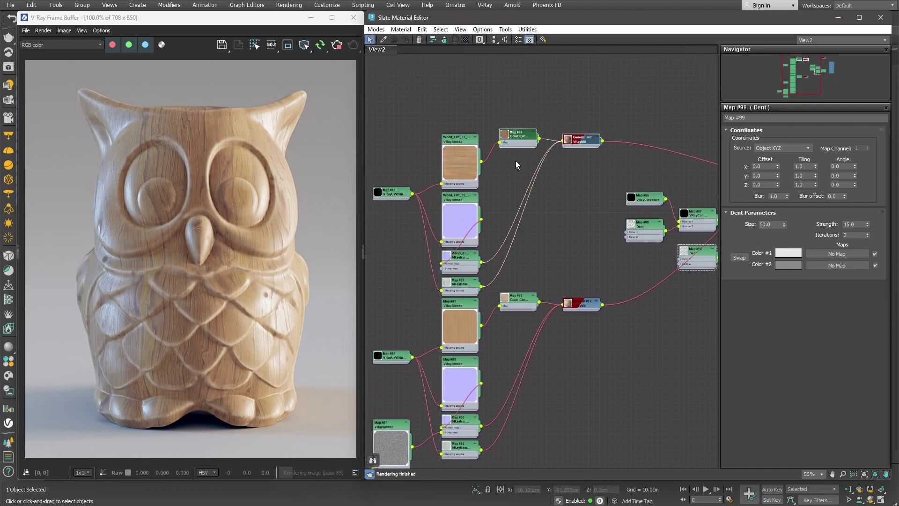
middle_drag(535, 160, 525, 117)
Clone the wood material as Material #15 and desaturate its Map #100 to Saturation -75.415
mouse_move(573, 99)
shift+mouse_down()
mouse_move(591, 395)
mouse_move(600, 354)
mouse_move(568, 361)
mouse_move(572, 338)
shift+mouse_up()
middle_drag(582, 359, 566, 356)
scroll(567, 359, up, 3)
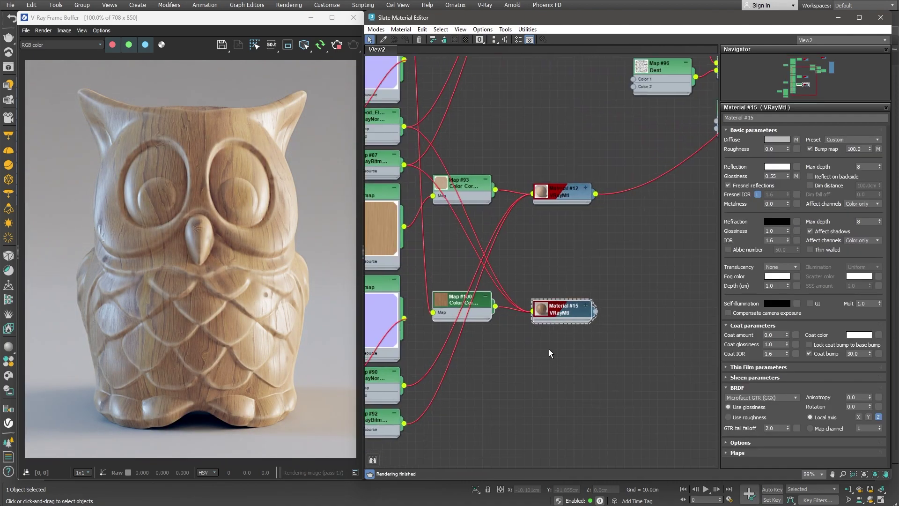
right_click(569, 312)
click(598, 88)
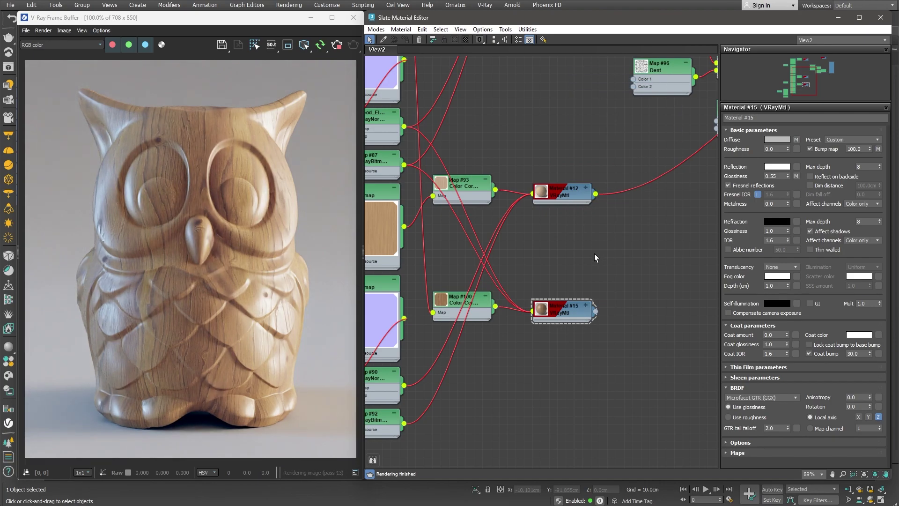
double_click(461, 300)
drag(803, 259, 750, 259)
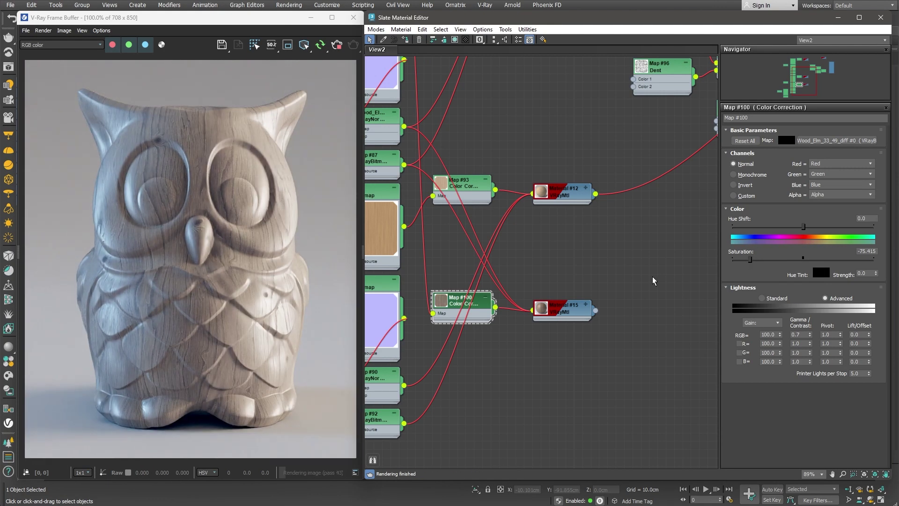
Add a Noise map and connect it to Material #15's Diffuse
right_click(479, 356)
mouse_move(520, 371)
mouse_move(599, 382)
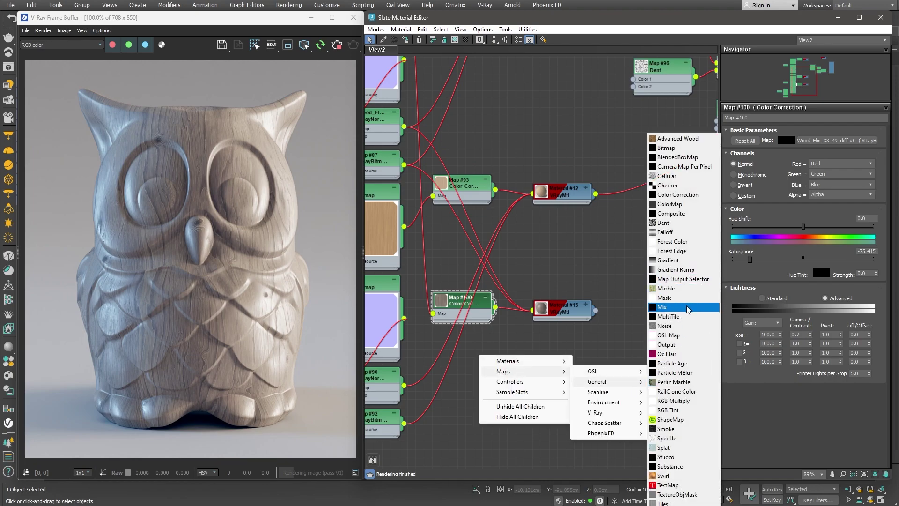
click(688, 323)
click(470, 342)
click(585, 306)
drag(495, 344, 533, 320)
Set the noise to Fractal with Size 1 and Low threshold 0.2
drag(765, 248, 739, 262)
text(1)
key(Return)
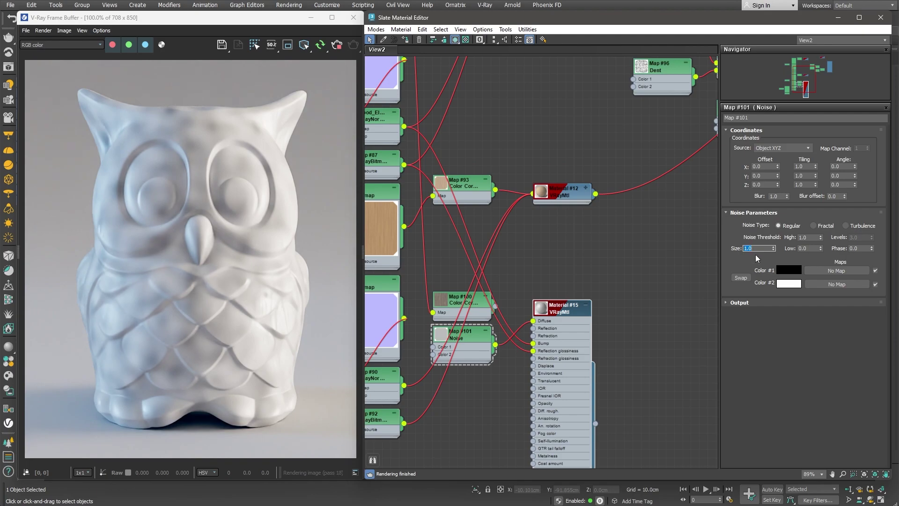
click(814, 225)
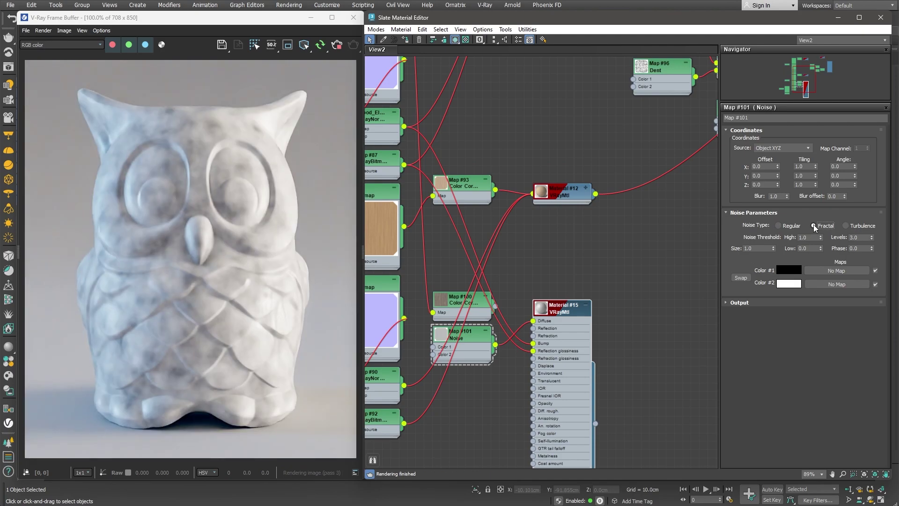
drag(817, 248, 791, 259)
text(0.2)
key(Return)
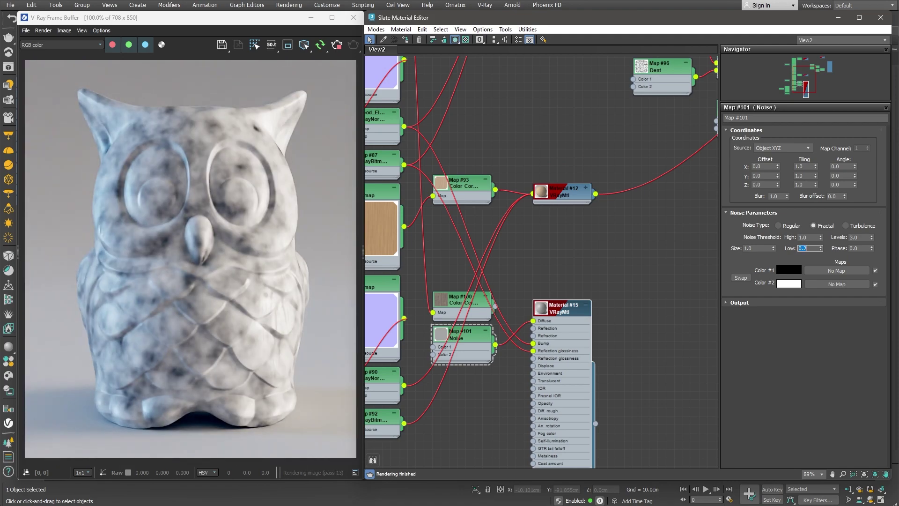
Make the first noise colour nearly black and use Map #100 as the second
click(792, 269)
click(718, 198)
click(699, 216)
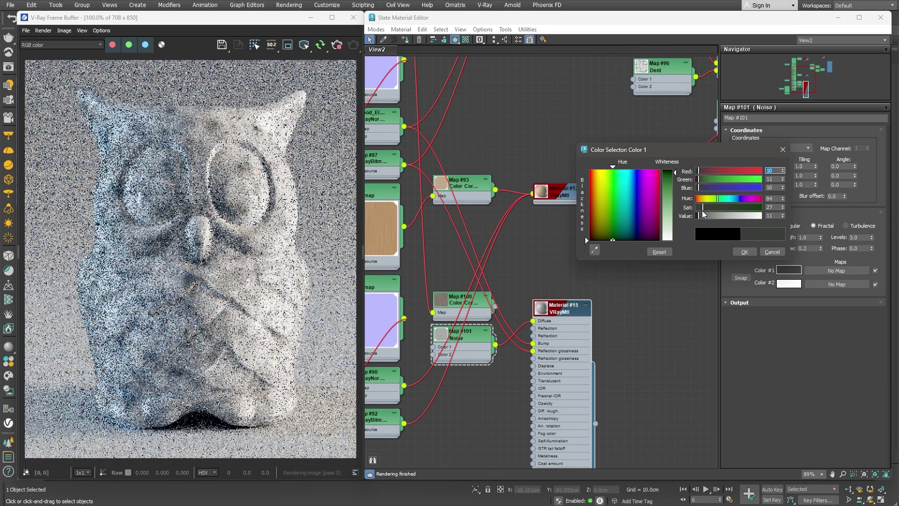
click(744, 252)
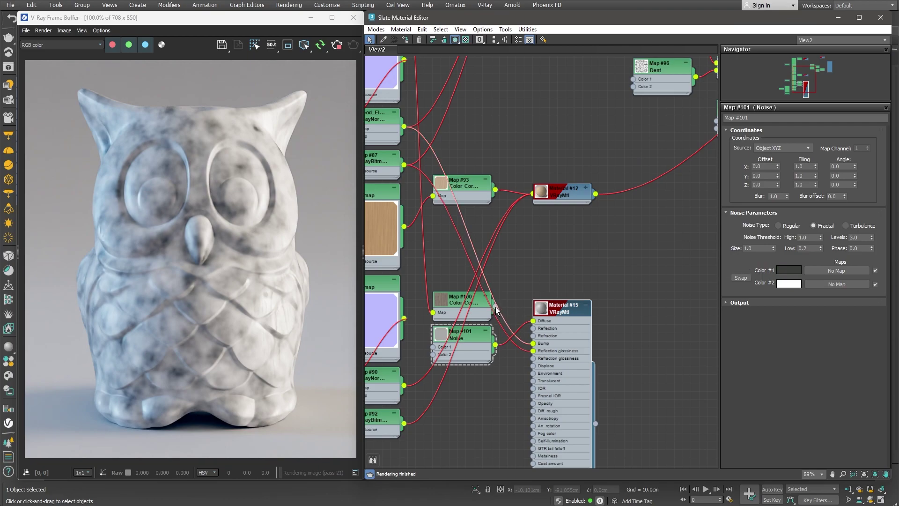
drag(495, 311, 834, 284)
click(607, 277)
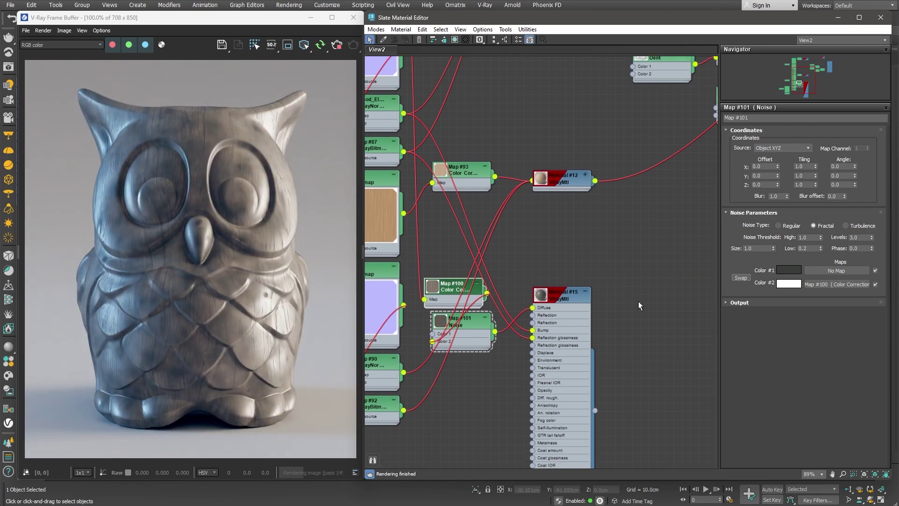
Darken Material #15's reflection colour to black
double_click(561, 296)
click(777, 167)
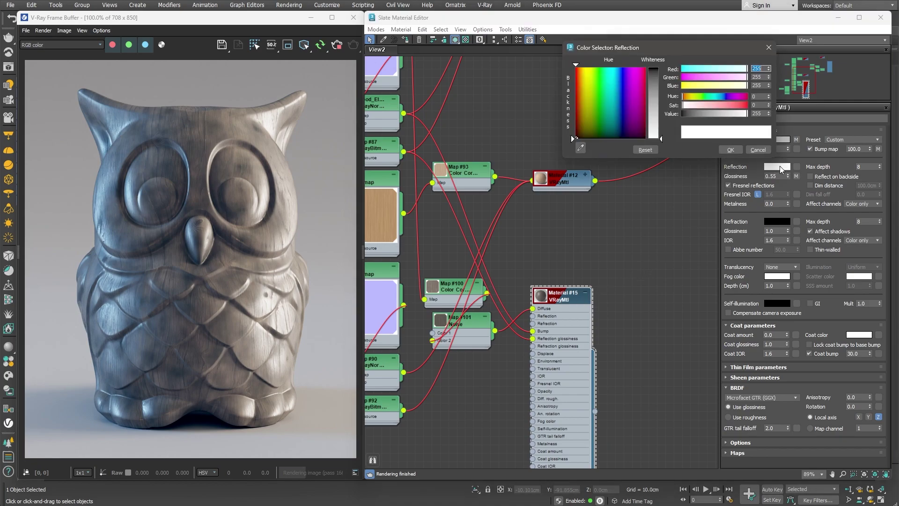
drag(698, 116, 684, 117)
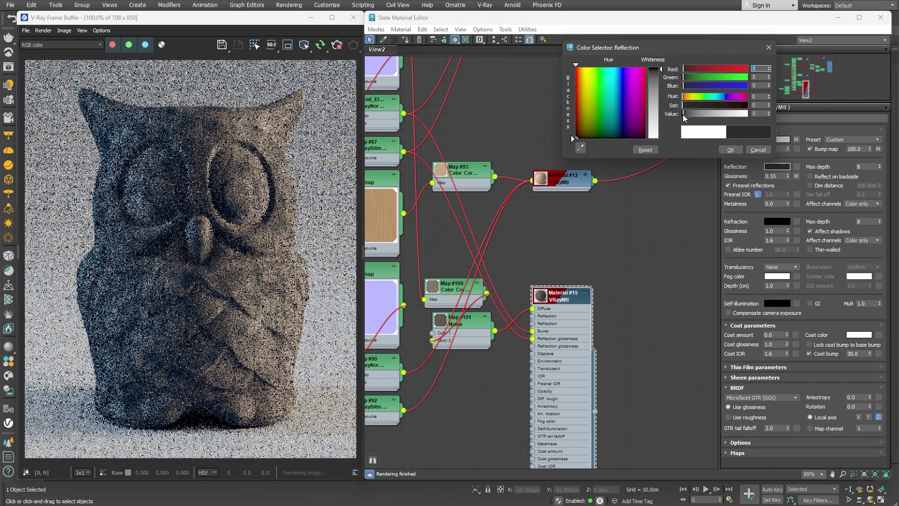
click(729, 150)
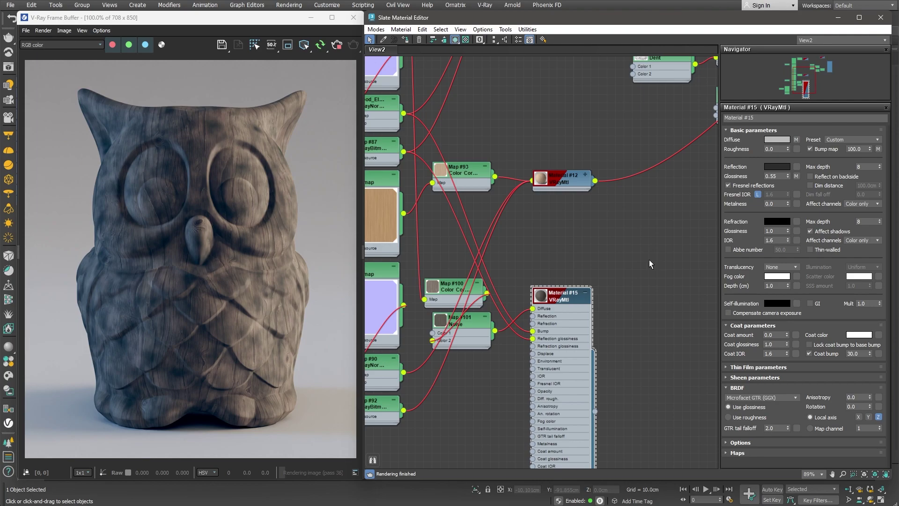
Connect the red material into the VRayBlend Material #13
scroll(649, 260, down, 3)
middle_drag(662, 237, 560, 324)
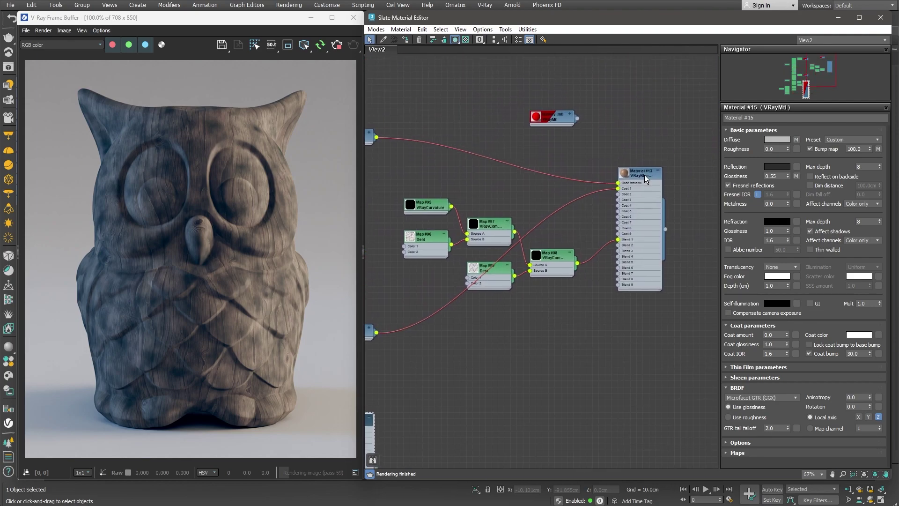
right_click(644, 178)
click(665, 189)
drag(578, 119, 618, 183)
middle_drag(559, 328, 564, 310)
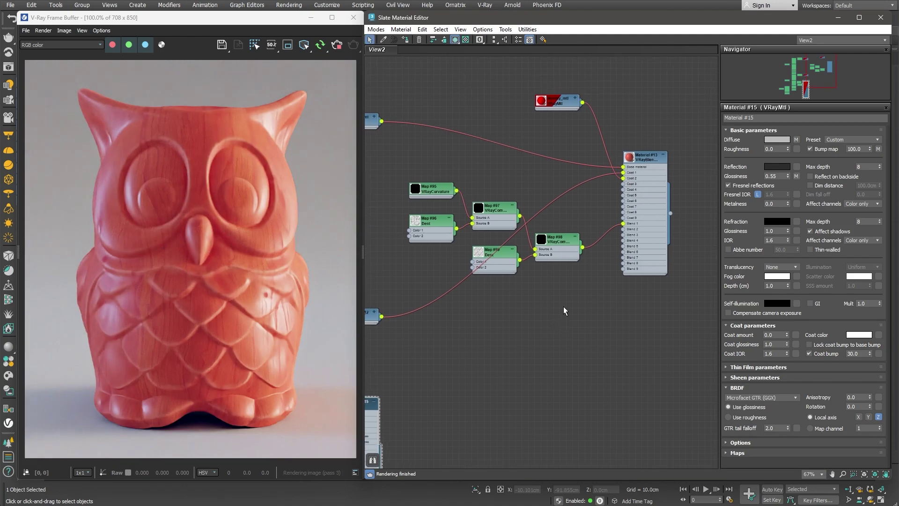
Add a VRayDirt map and wire it into a Blend mask slot of Material #13
scroll(565, 310, up, 3)
right_click(554, 334)
mouse_move(609, 349)
mouse_move(682, 391)
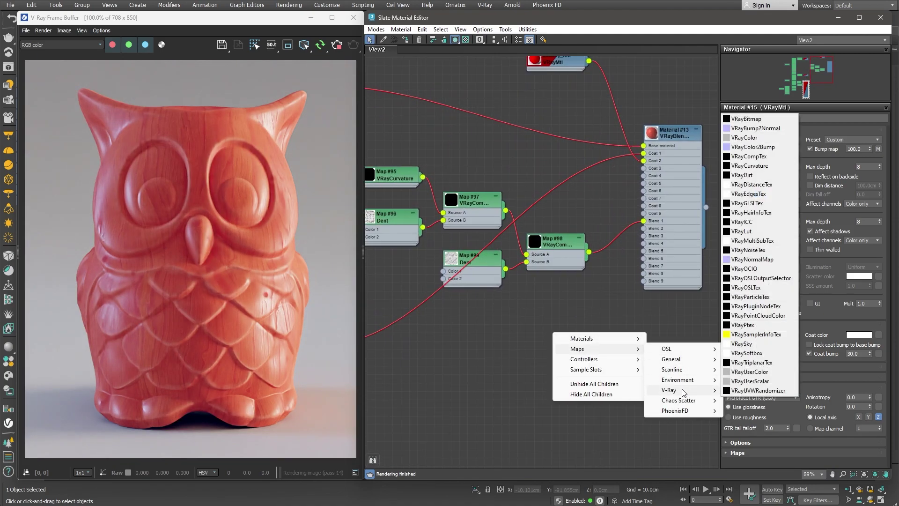
click(742, 175)
middle_drag(584, 405, 583, 346)
drag(569, 292, 641, 159)
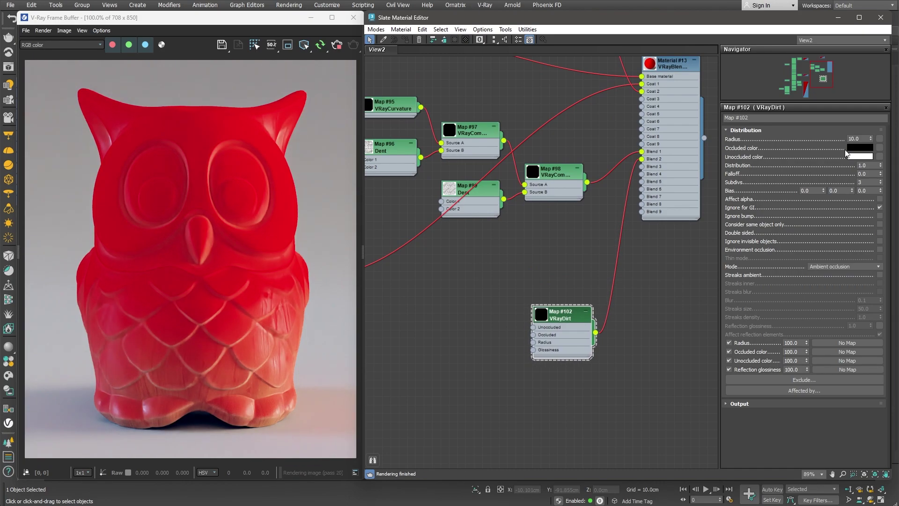
Swap the VRayDirt occluded and unoccluded colours and enable Consider same object only
drag(863, 149, 863, 149)
click(869, 164)
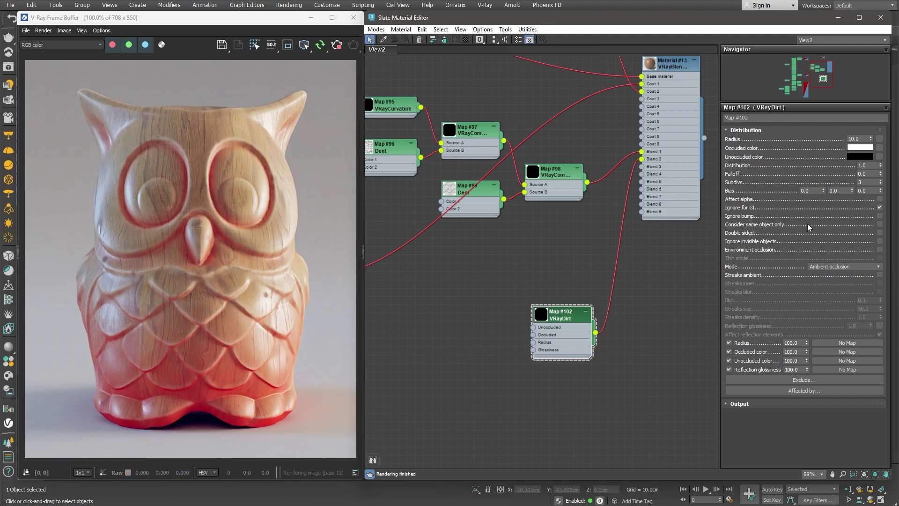
click(880, 225)
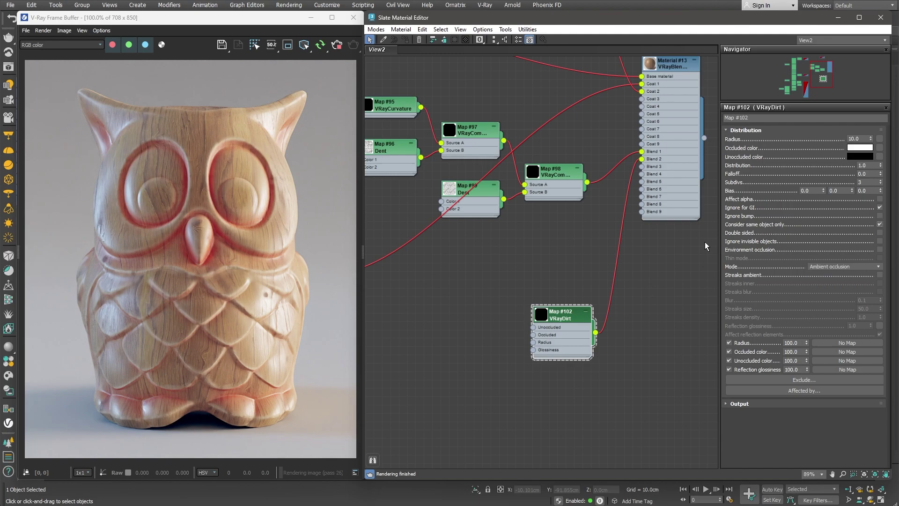
click(866, 149)
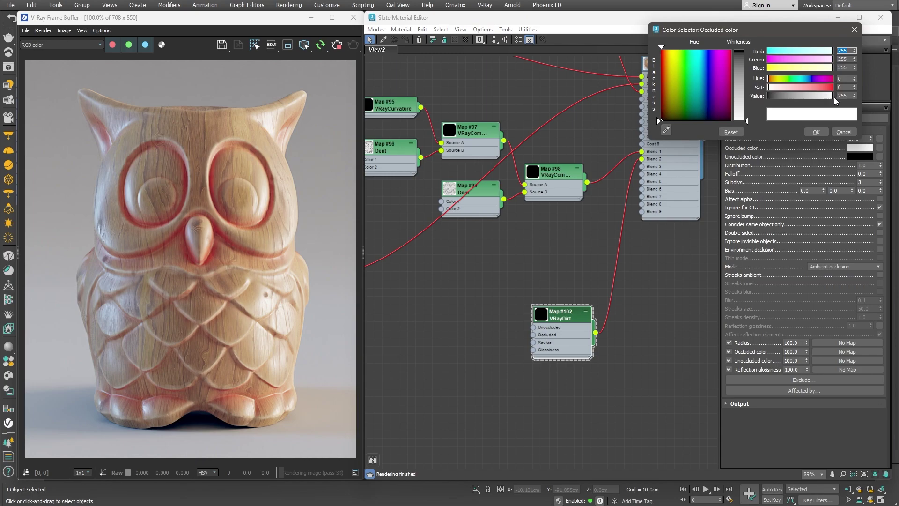
click(844, 131)
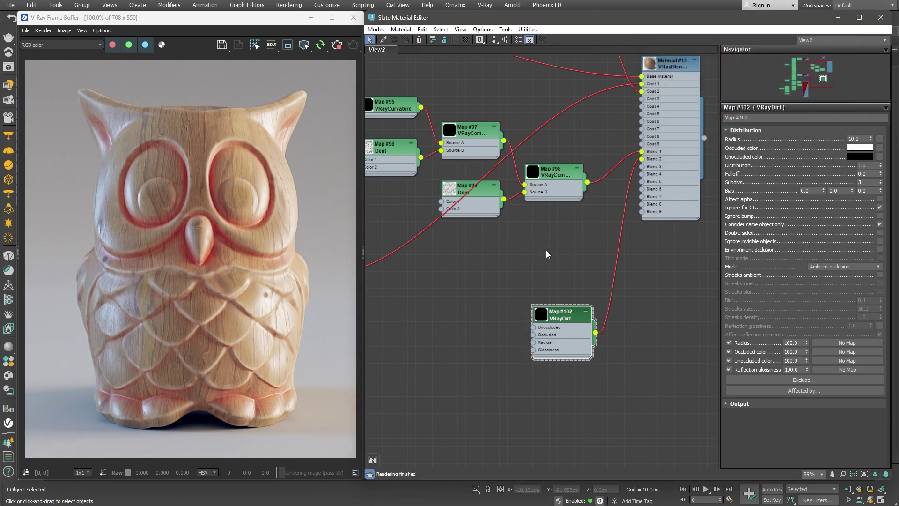
Add a VRayColor map beside the VRayDirt node
right_click(452, 317)
mouse_move(478, 332)
mouse_move(571, 374)
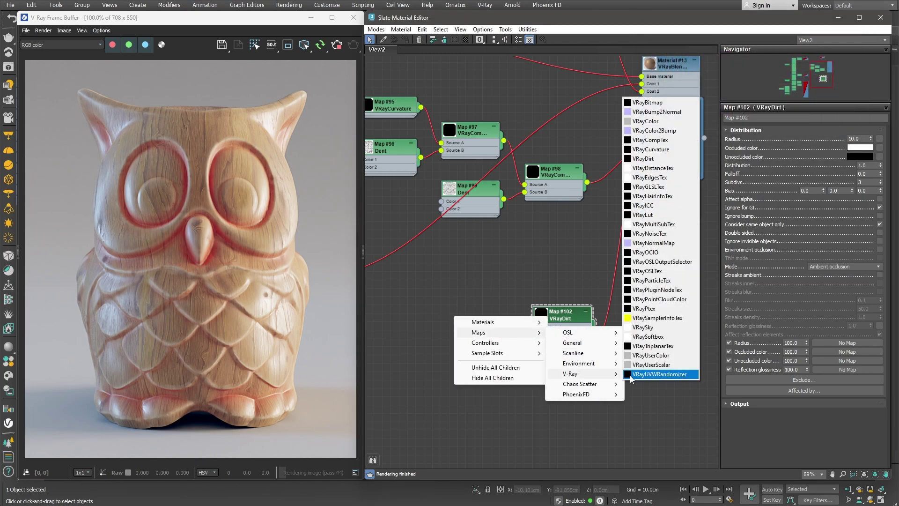
click(658, 123)
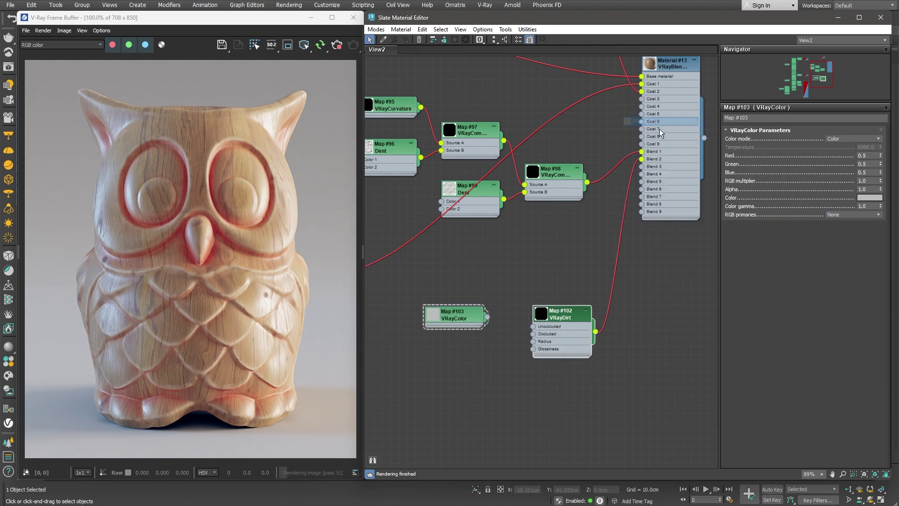
drag(472, 324, 532, 334)
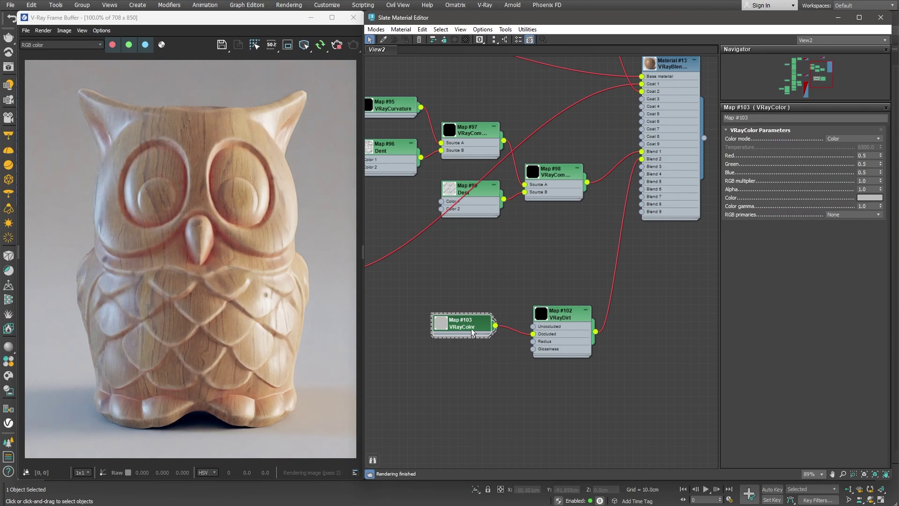
Make the VRayColor pure white with an RGB multiplier of 5.0
click(869, 200)
drag(817, 162, 861, 162)
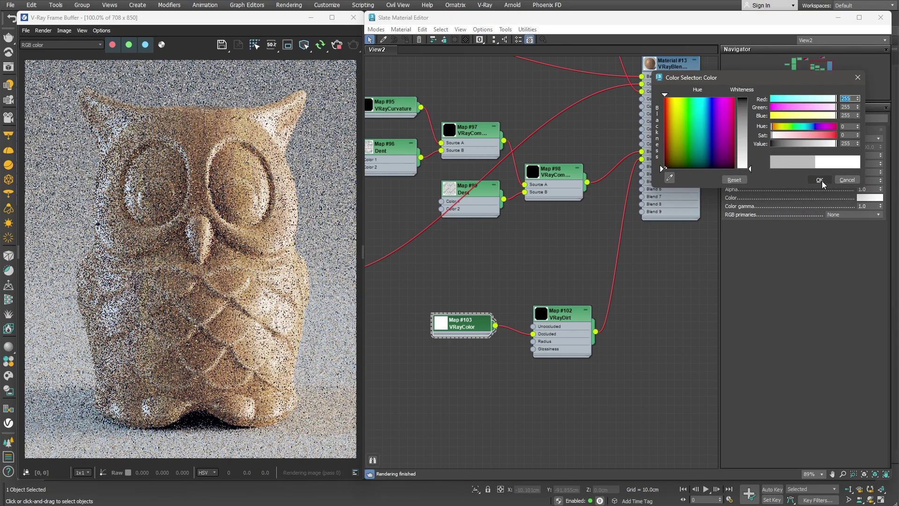
click(787, 185)
click(863, 181)
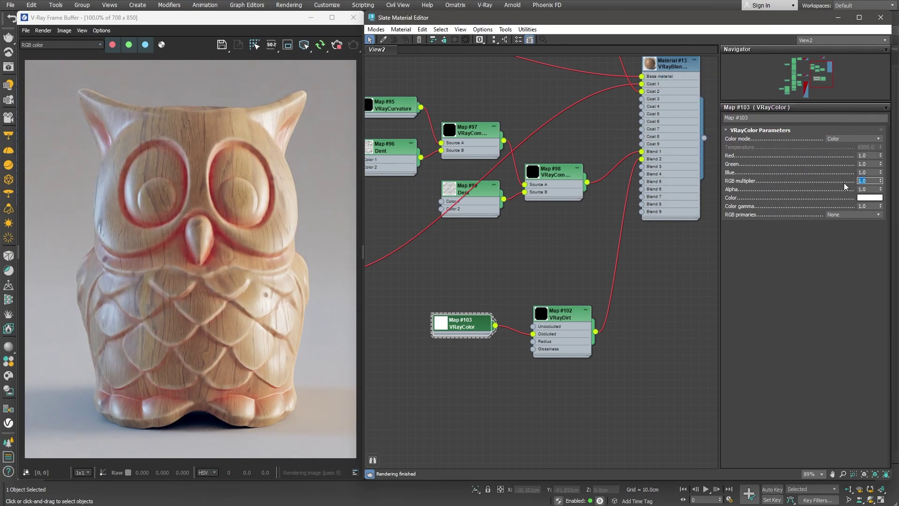
text(5)
key(Return)
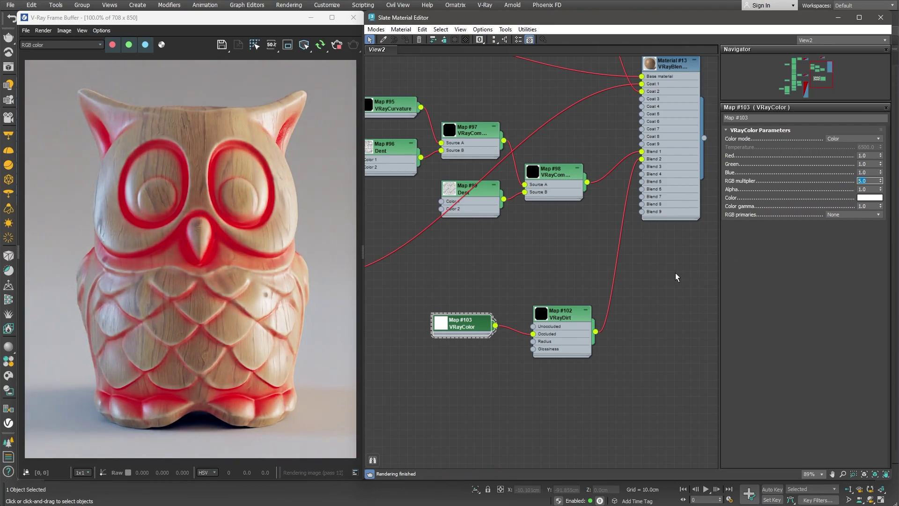
Set the VRayDirt Distribution to 0.0 and its Z bias to 0.1
click(565, 317)
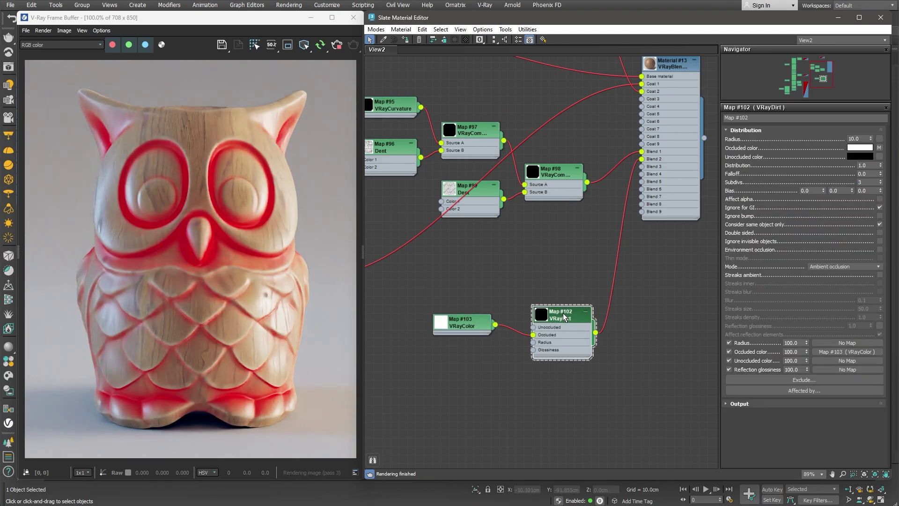
double_click(861, 166)
text(0)
key(Return)
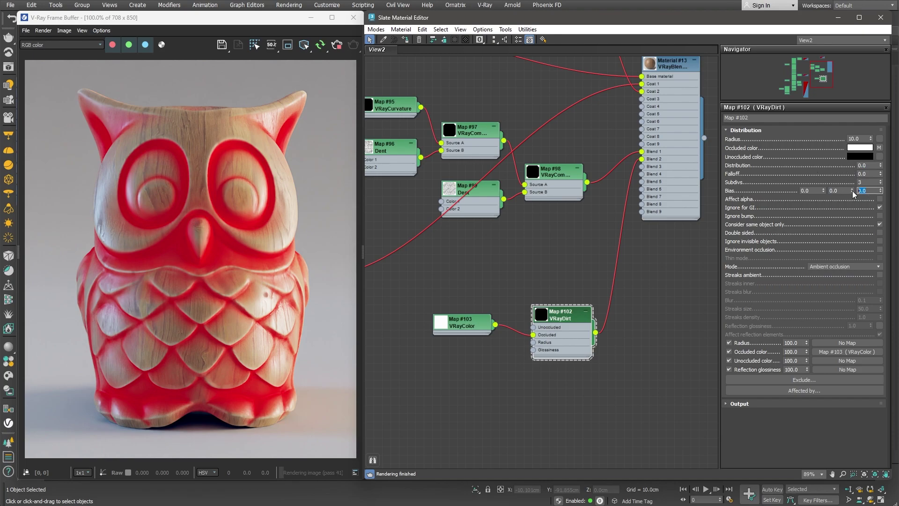
key(Return)
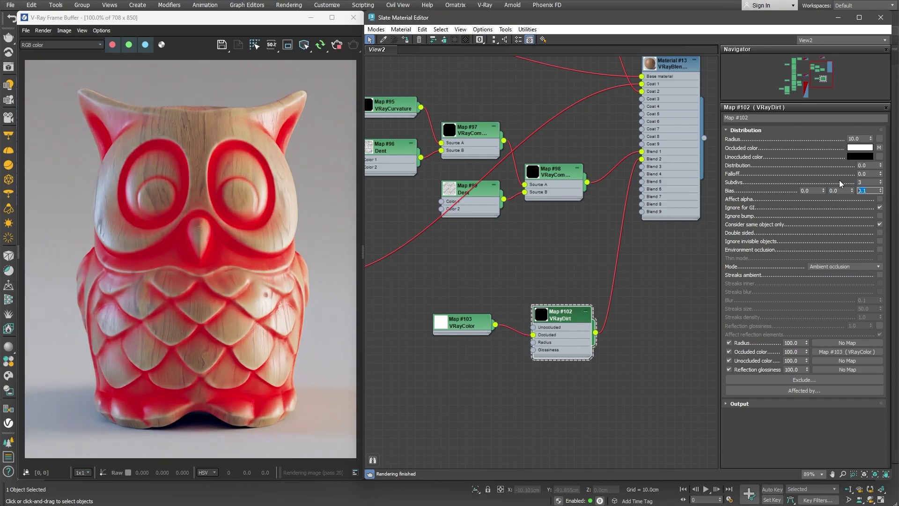
Move the Map #80 bitmap beside the dirt nodes and wire it into the VRayDirt Radius
middle_drag(504, 288, 599, 300)
middle_drag(589, 352, 480, 351)
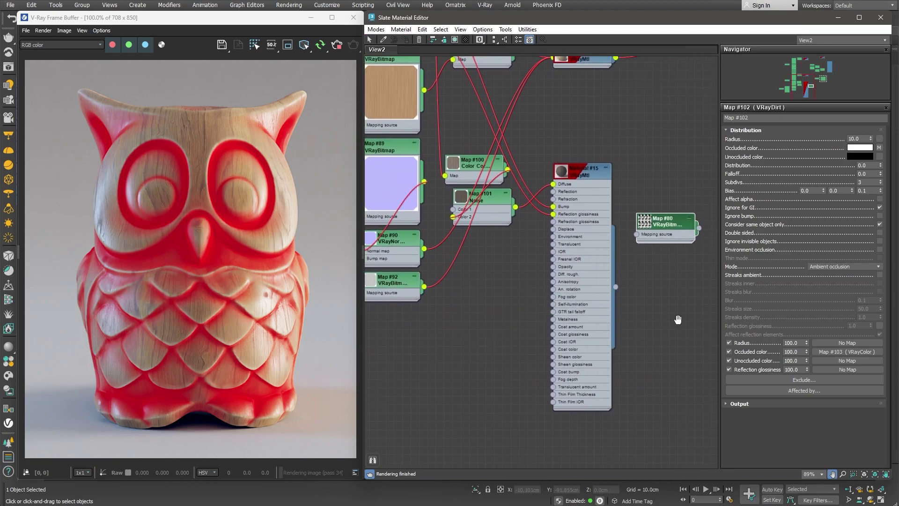
middle_drag(646, 240, 454, 276)
drag(454, 278, 546, 195)
click(804, 161)
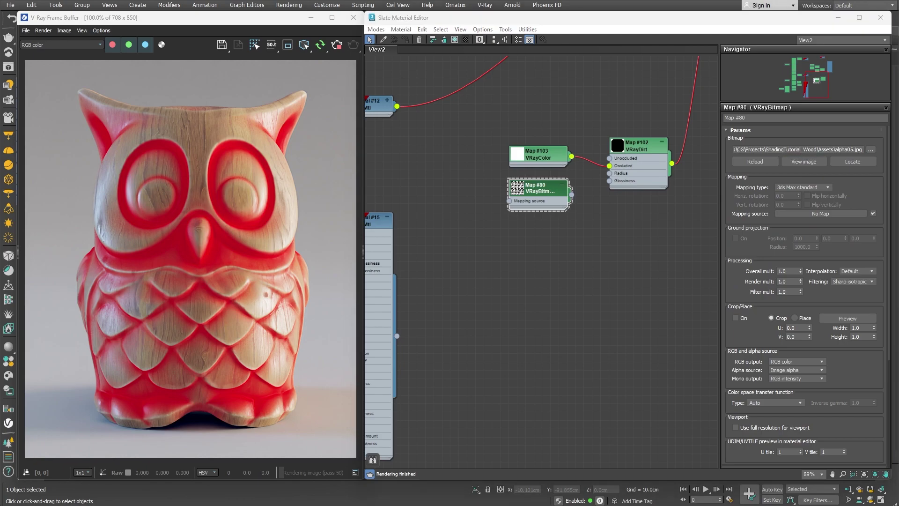
click(782, 109)
middle_drag(624, 262, 589, 272)
drag(536, 204, 574, 183)
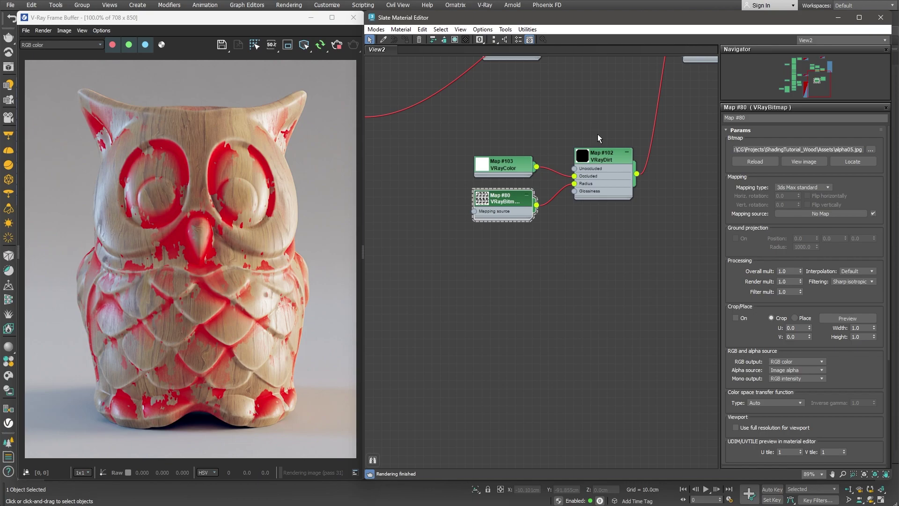
Insert a Color Correction map between the bitmap and the Radius, using Advanced lightness with RGB lift 0.7
right_click(509, 240)
mouse_move(557, 263)
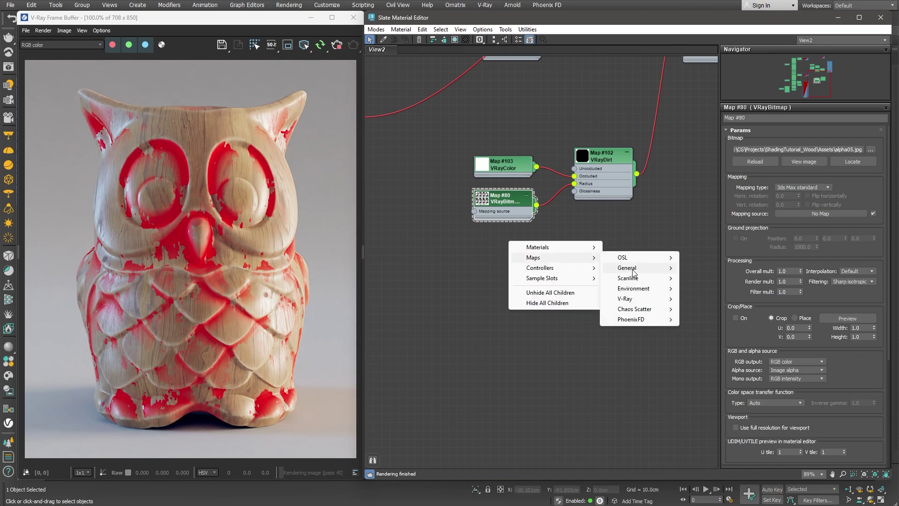
mouse_move(630, 273)
click(702, 198)
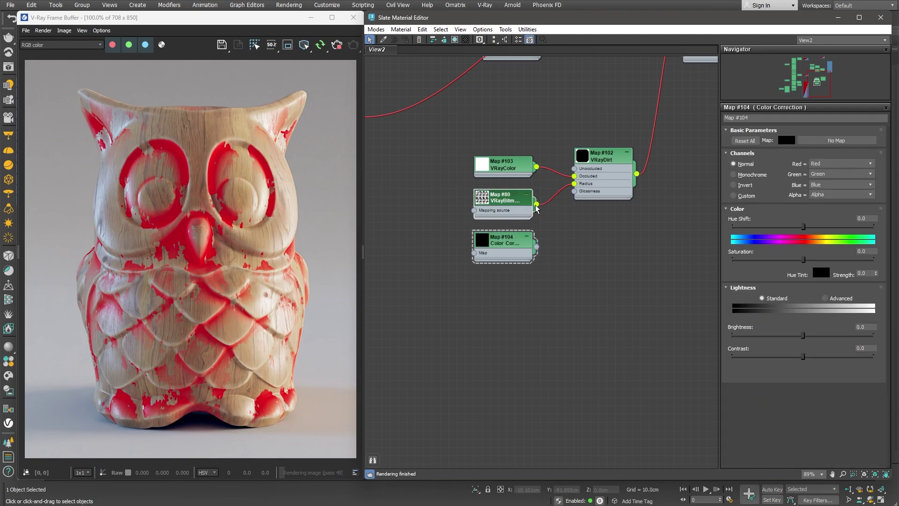
drag(537, 204, 474, 253)
drag(536, 247, 574, 183)
click(826, 298)
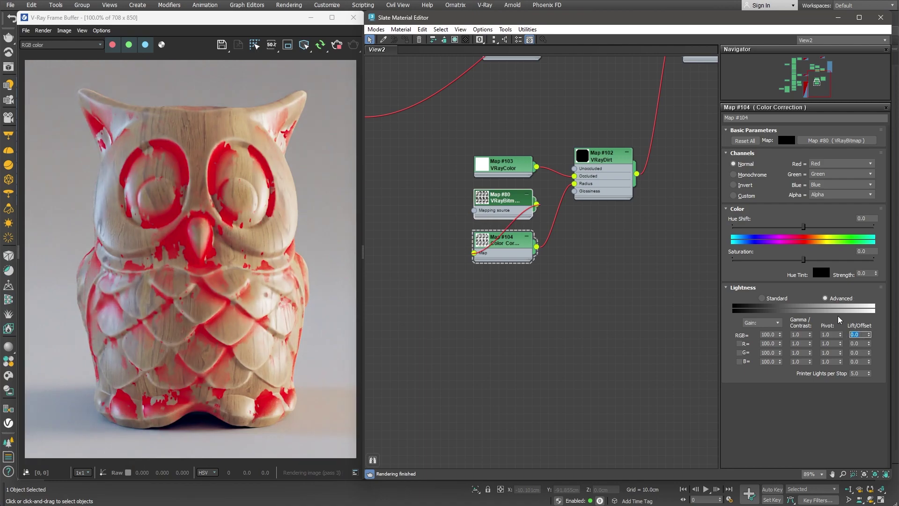
text(0.7)
key(Return)
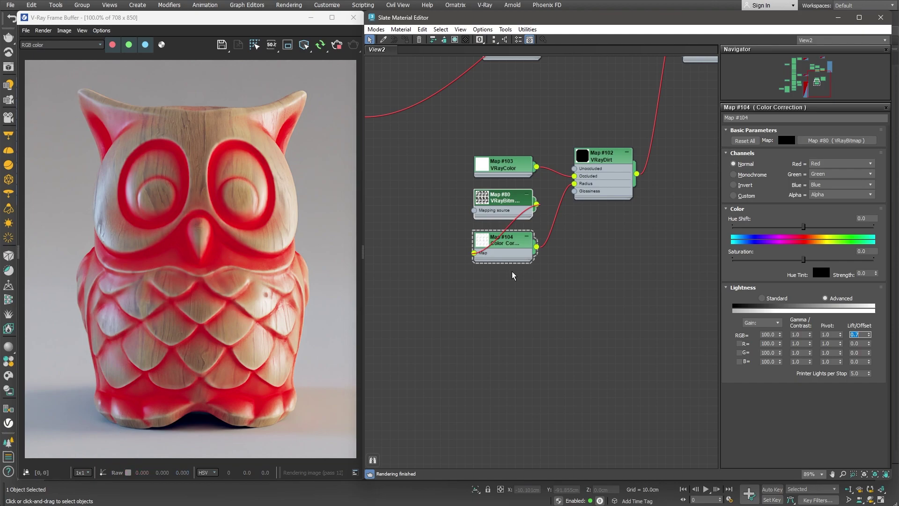
Set the VRayDirt radius to 1.0
click(608, 159)
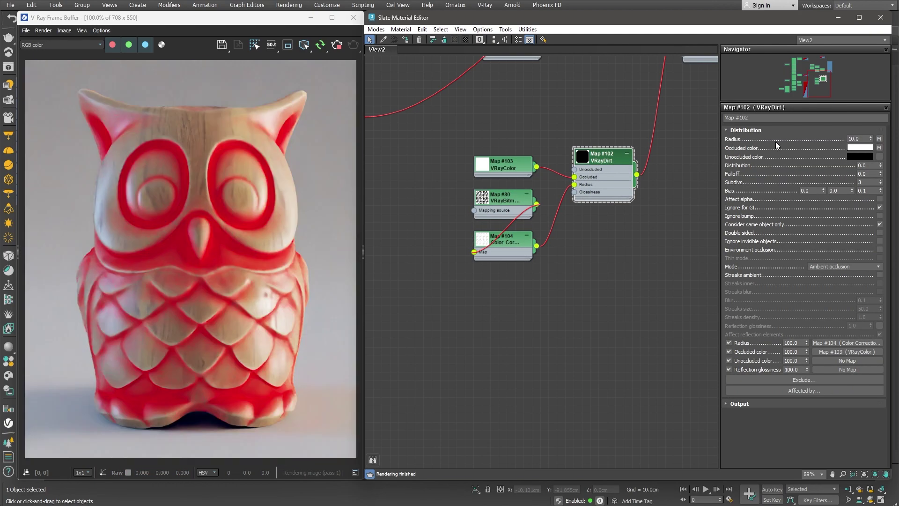
text(1)
key(Return)
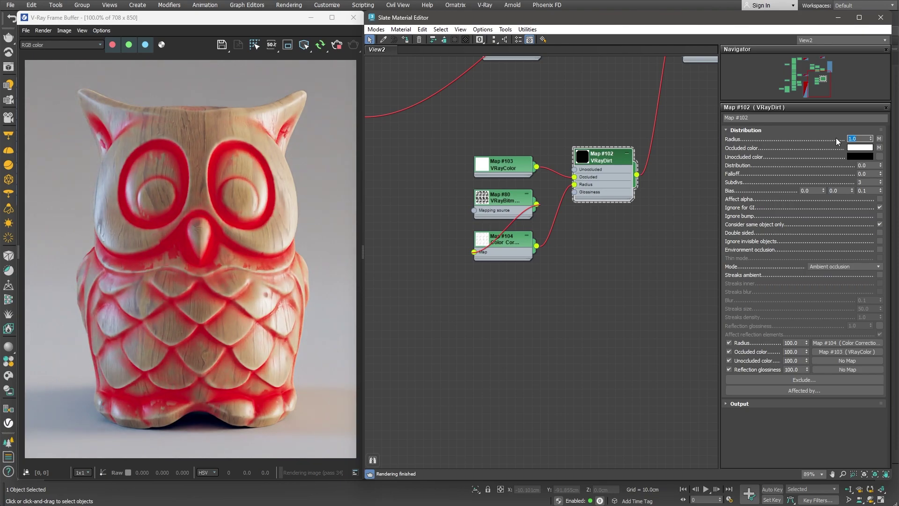
Duplicate the VRayCurvature map near the dirt nodes and set its mode to Concave
middle_drag(595, 114, 574, 252)
shift+drag(403, 90, 578, 366)
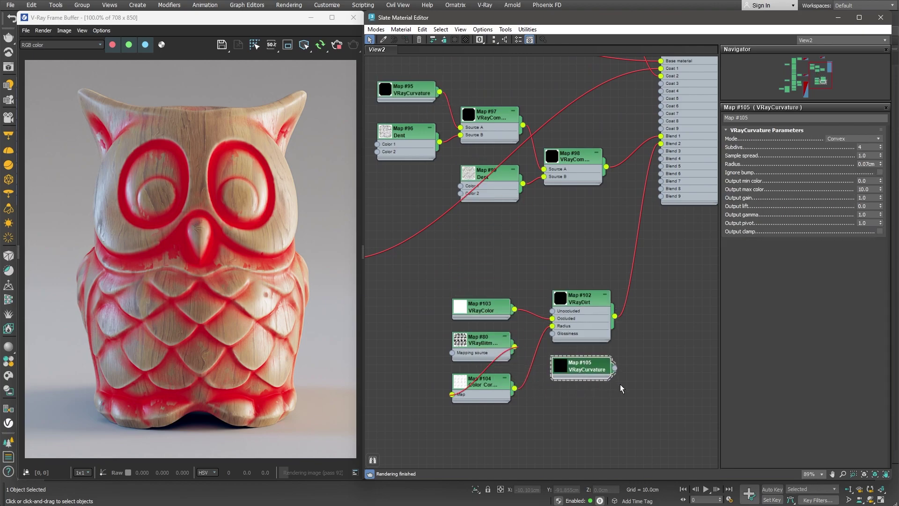
click(853, 138)
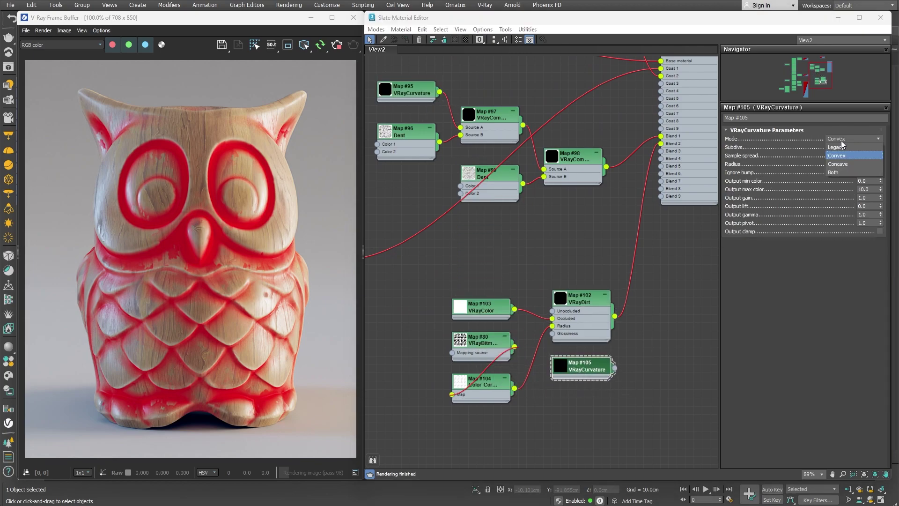
click(848, 167)
Add a VRayCompTex with VRayDirt as Source A and VRayCurvature as Source B, feeding Blend 2
middle_drag(676, 392, 683, 362)
drag(453, 242, 637, 404)
drag(587, 344, 504, 323)
right_click(597, 285)
mouse_move(623, 300)
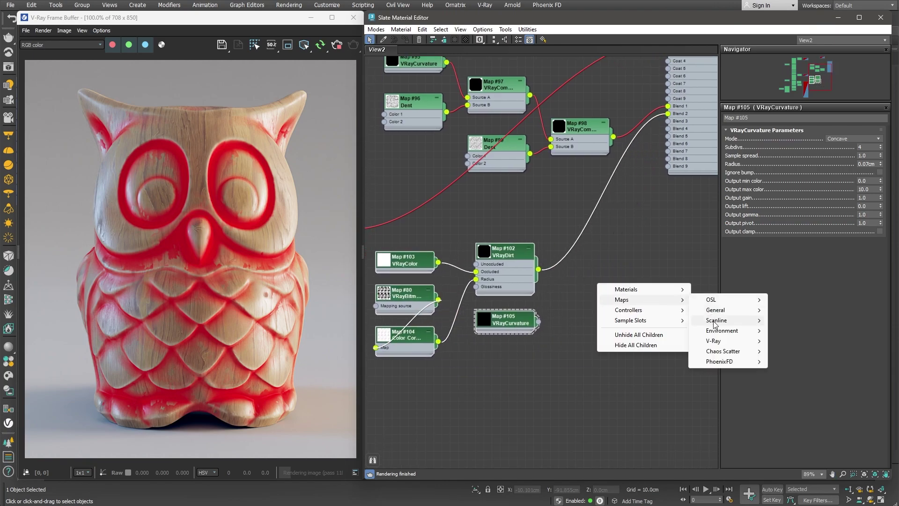
mouse_move(714, 341)
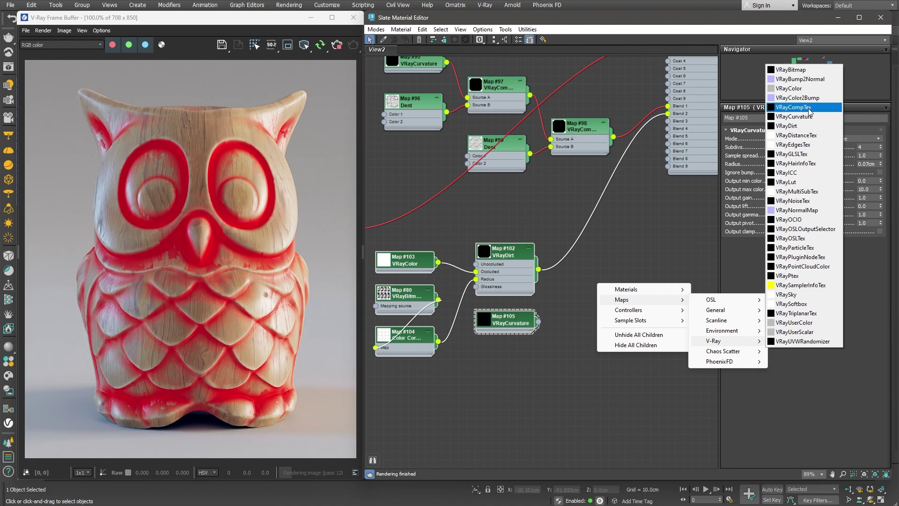
click(794, 108)
drag(606, 279, 607, 280)
drag(538, 269, 575, 290)
drag(538, 321, 576, 298)
drag(638, 288, 667, 113)
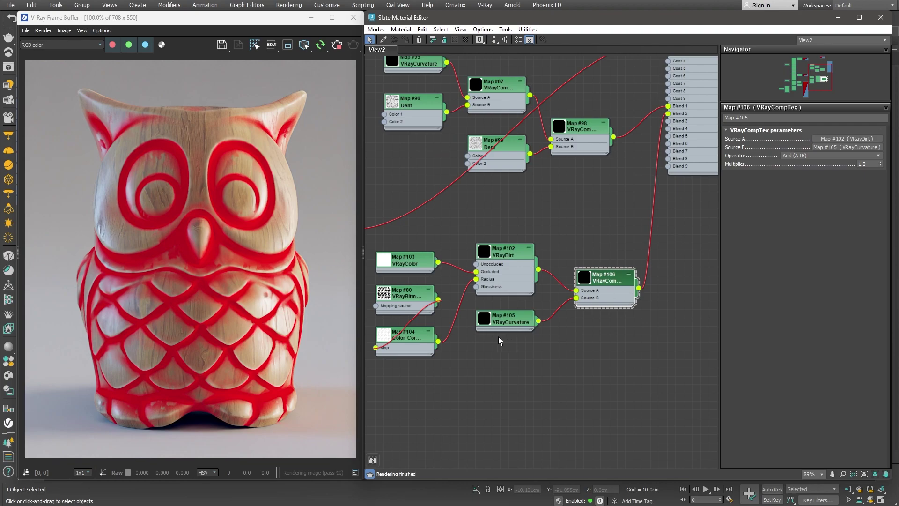
Set the VRayCurvature Output max color to 2.5
click(502, 322)
double_click(873, 190)
text(2.5)
key(Return)
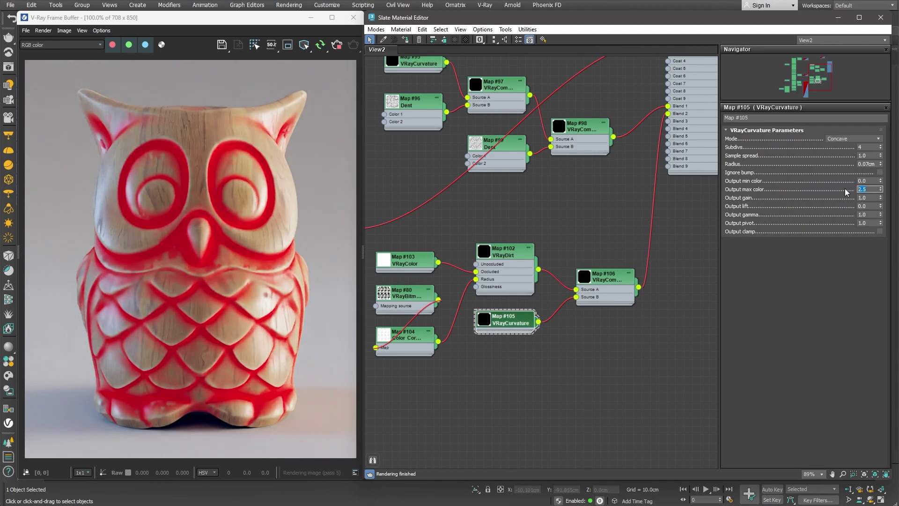
Wire Material #15 into Coat 2 and the red VRayMtl into the next coat of Material #13
scroll(586, 196, down, 4)
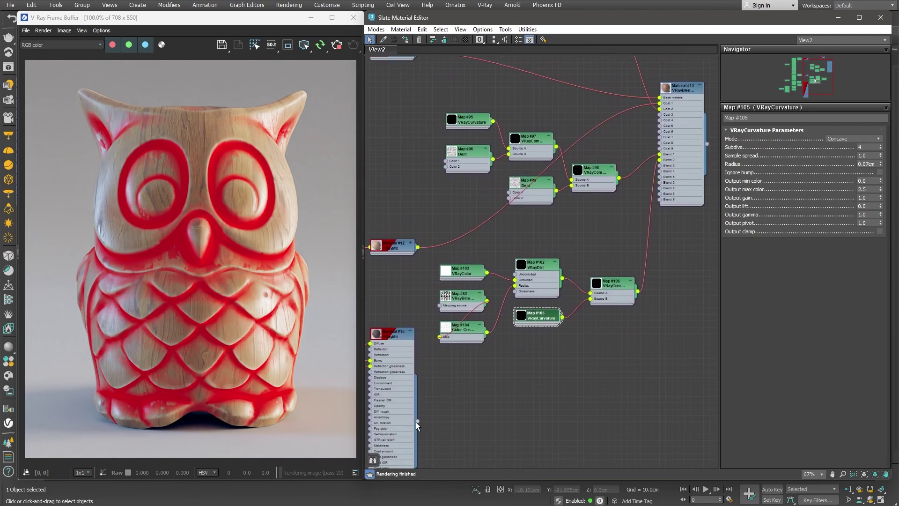
drag(417, 421, 659, 109)
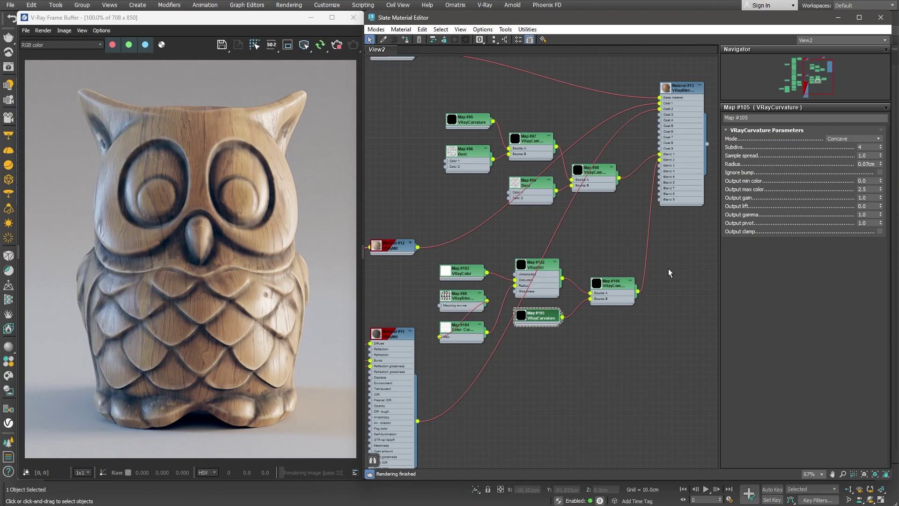
middle_drag(609, 215, 599, 259)
drag(637, 149, 649, 148)
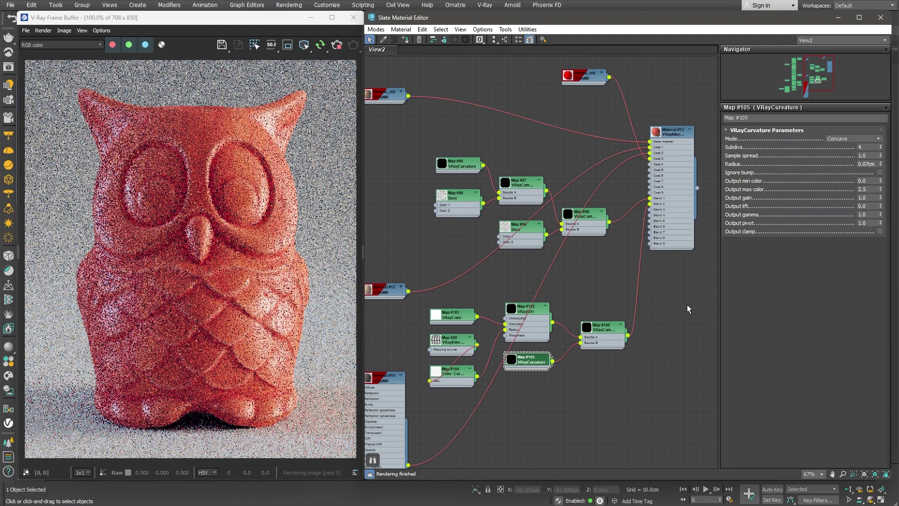
middle_drag(675, 364, 675, 328)
right_click(602, 378)
Add a Falloff map and connect it into Blend 3 of Material #13
mouse_move(627, 389)
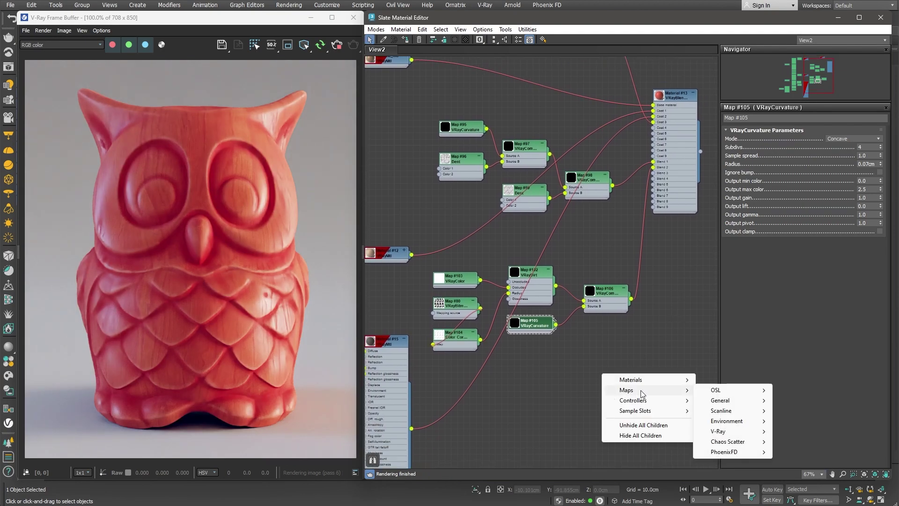
mouse_move(720, 400)
click(788, 91)
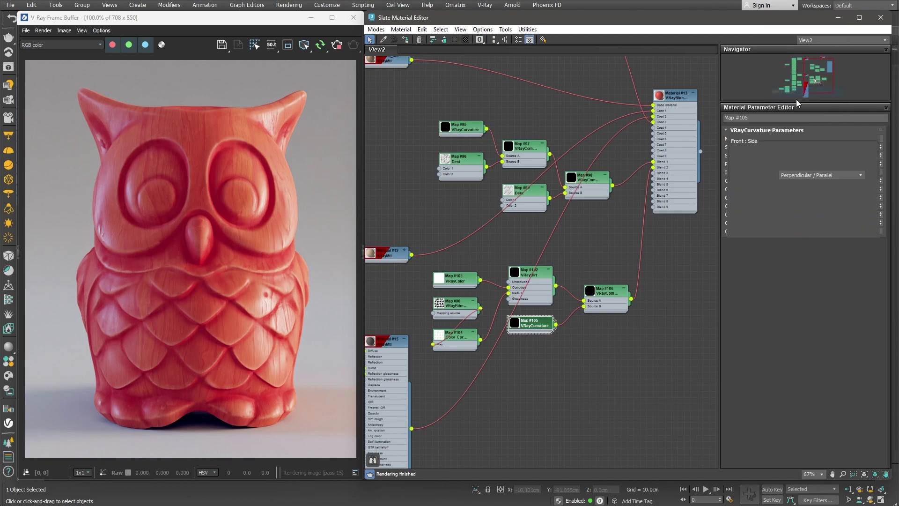
click(661, 193)
drag(631, 355, 653, 174)
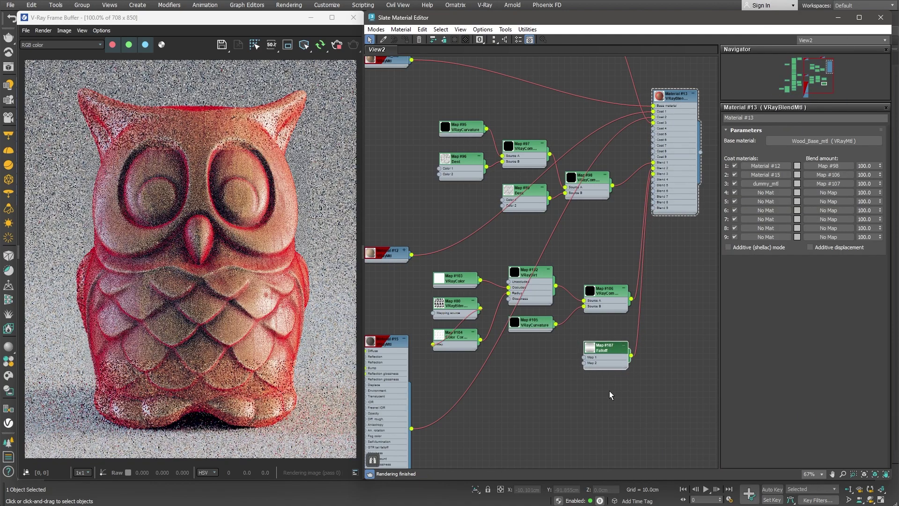
Set the Falloff to Towards/Away along World Z-Axis with its colours swapped
click(615, 356)
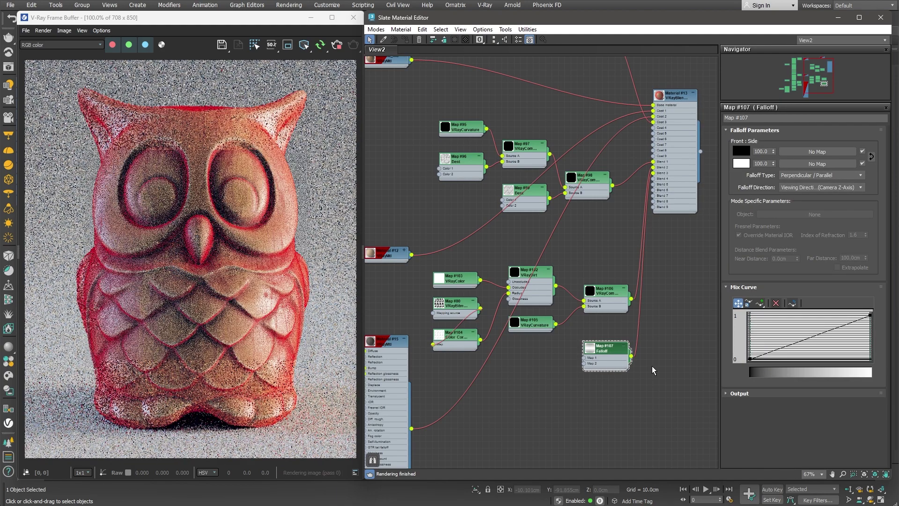
click(789, 187)
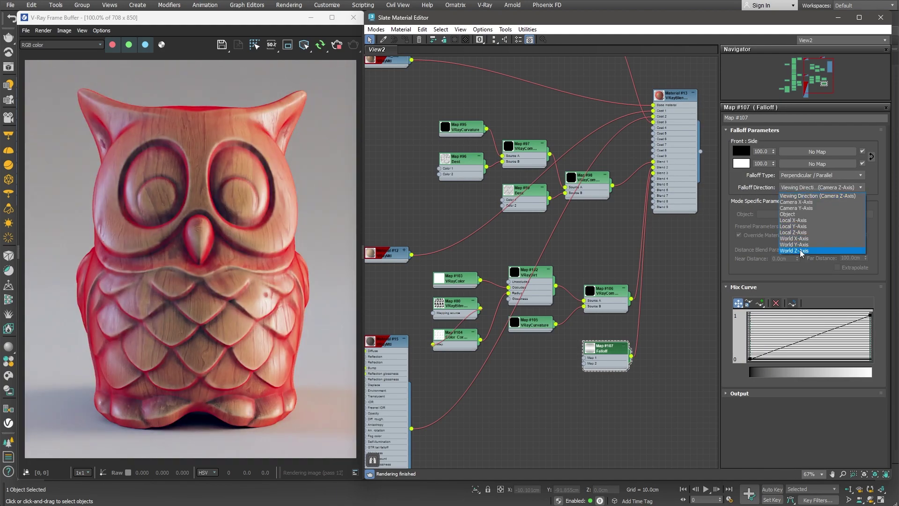
click(814, 253)
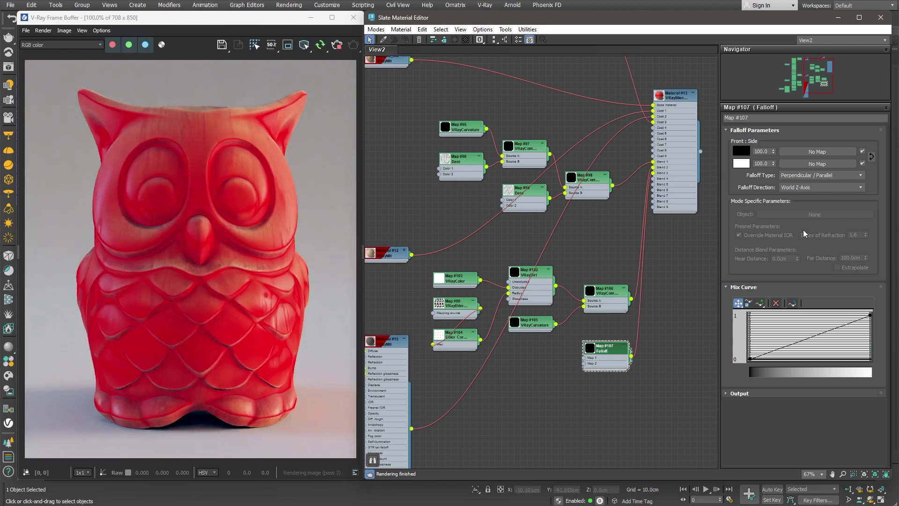
click(872, 157)
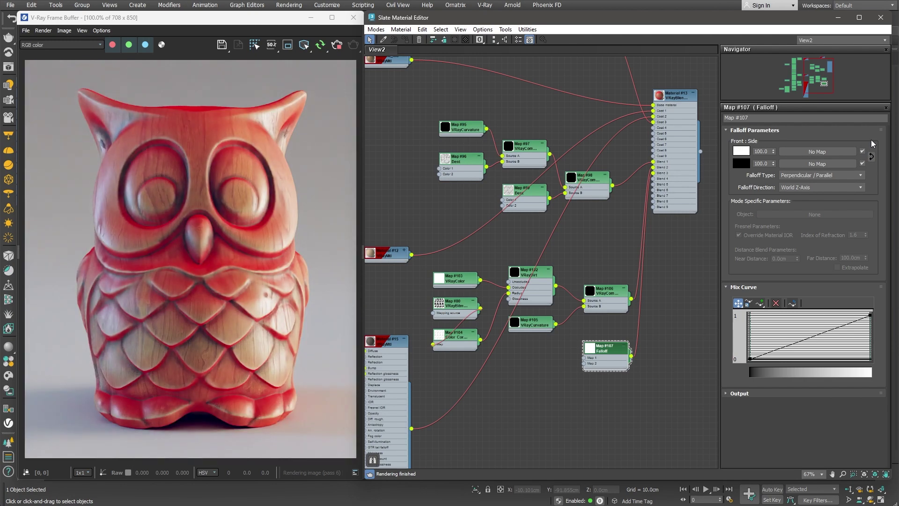
click(838, 175)
click(796, 183)
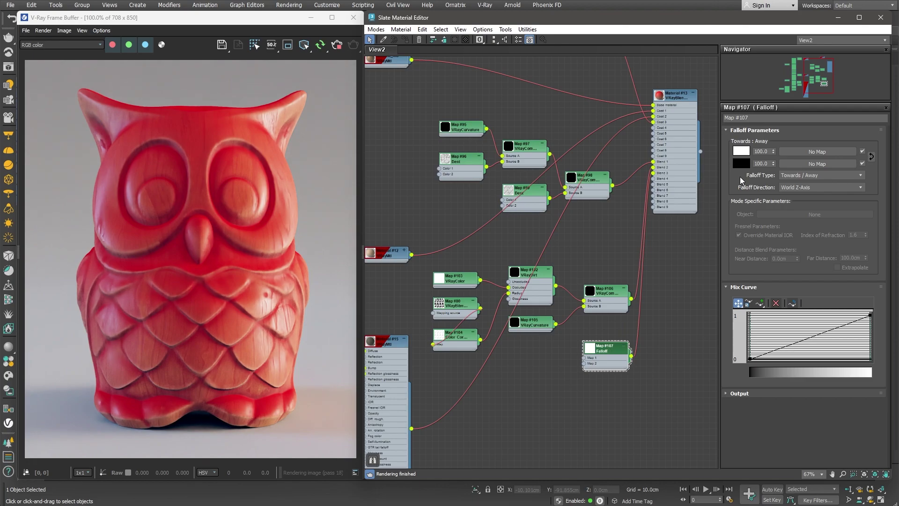
Add a Bezier-smooth point to the Falloff mix curve and bend it to reduce the red
click(759, 303)
click(786, 345)
click(738, 303)
drag(786, 345, 763, 327)
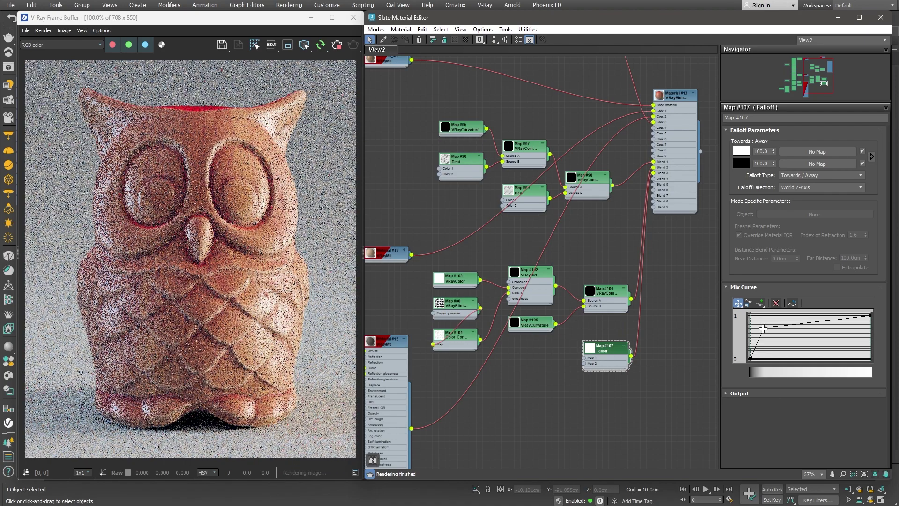
right_click(762, 327)
click(796, 347)
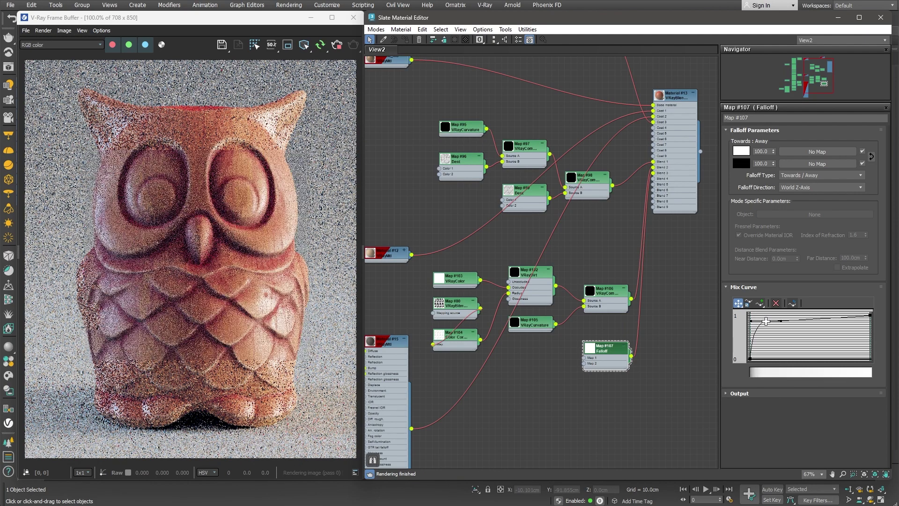
drag(765, 321, 772, 324)
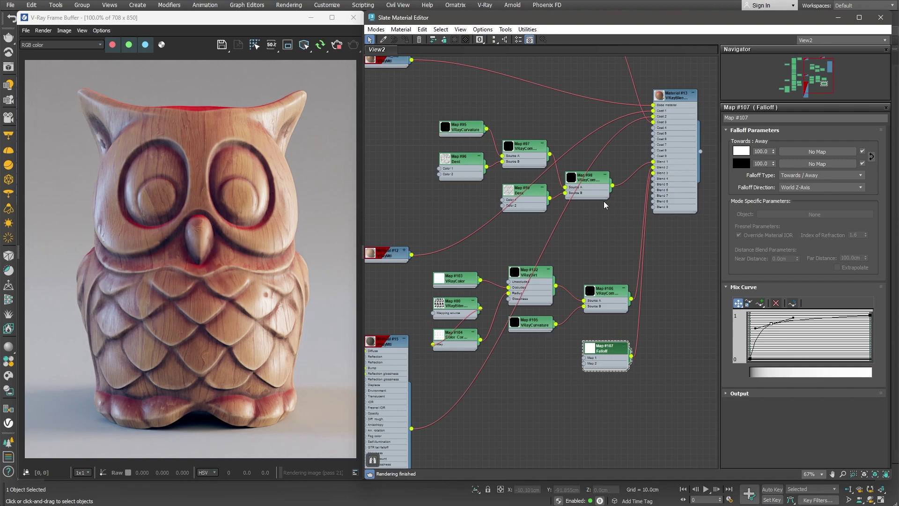
Change the dummy_mtl diffuse colour from red to grey 124
middle_drag(585, 52, 576, 116)
double_click(579, 105)
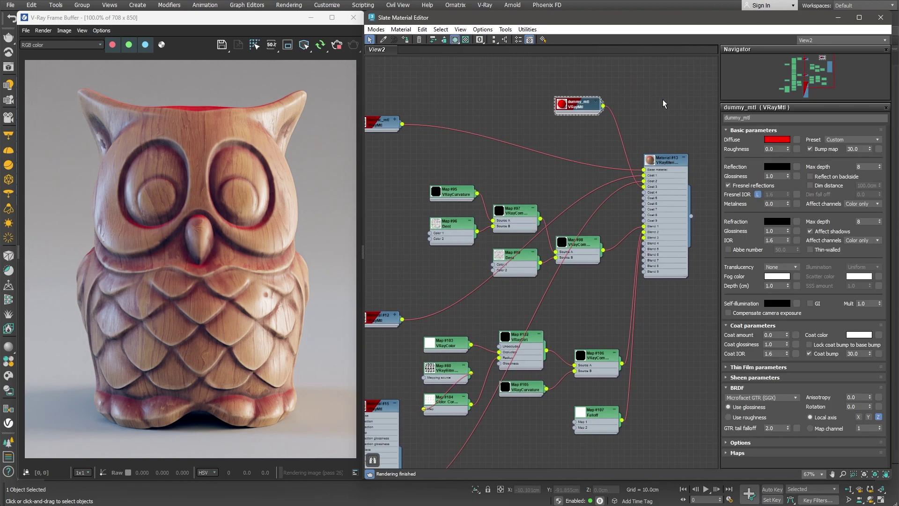
click(777, 140)
mouse_move(703, 79)
mouse_down()
mouse_move(680, 79)
mouse_move(712, 87)
mouse_up()
click(726, 123)
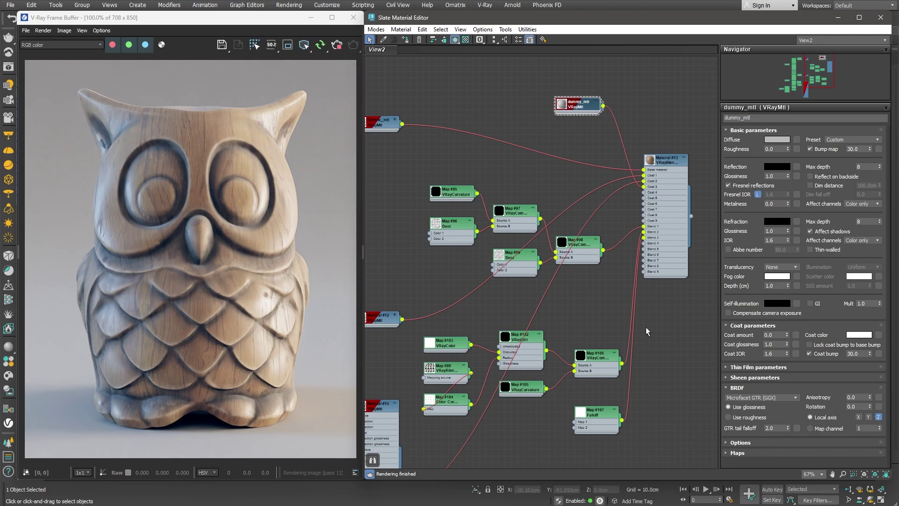
Give dummy_mtl a warm beige sheen colour of 223,197,165
click(787, 378)
click(768, 388)
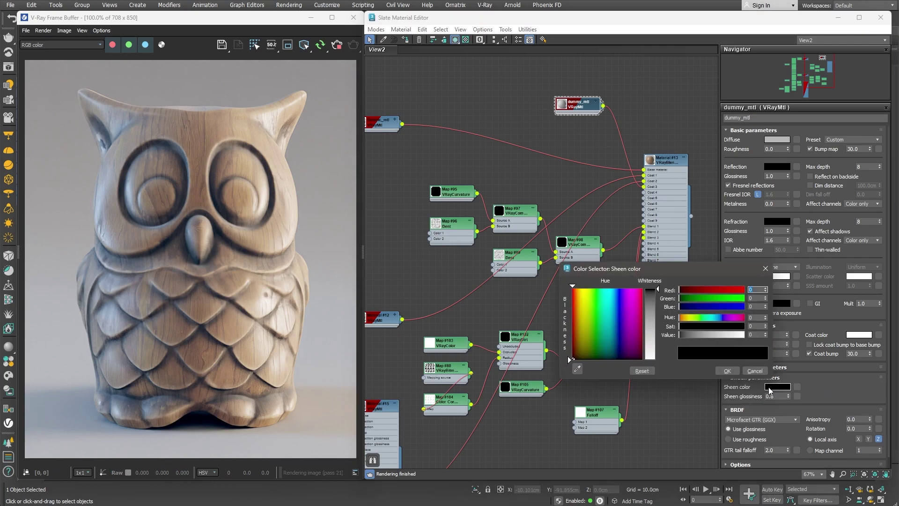
drag(703, 334, 737, 334)
drag(680, 317, 701, 326)
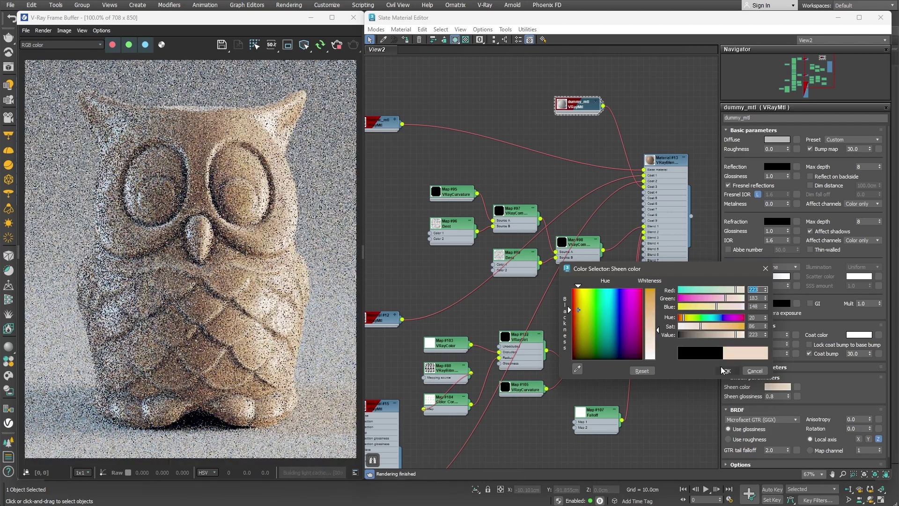
click(726, 371)
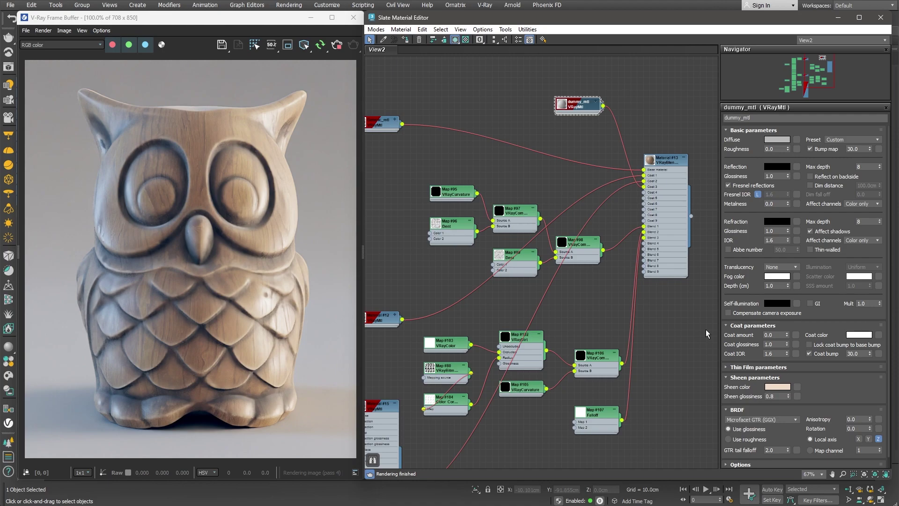